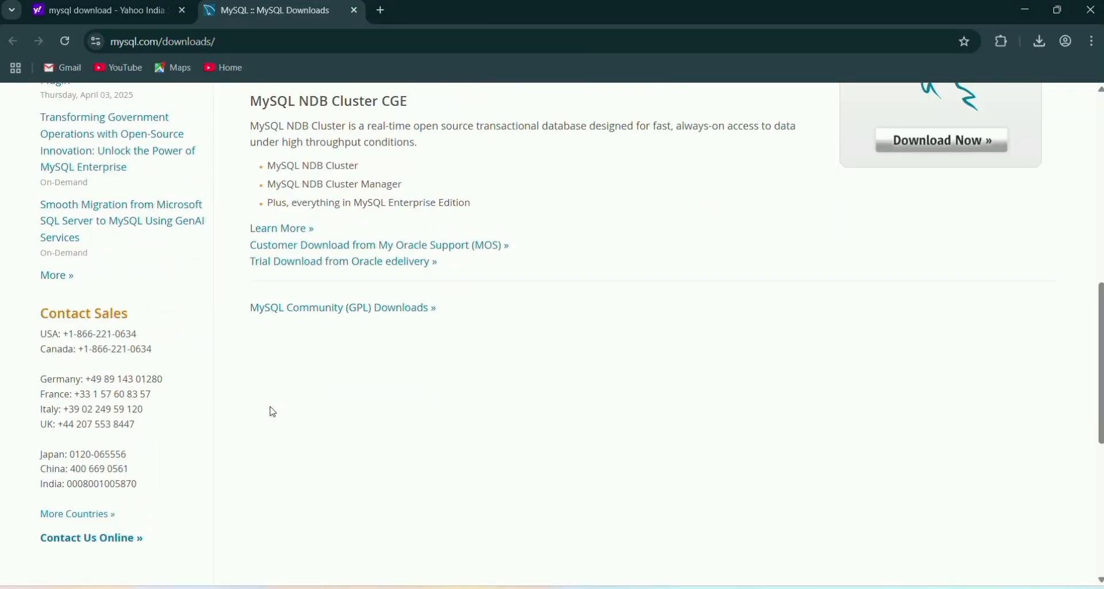
Go to the MySQL Installer for Windows page and download the full 352.2M MSI.
click(316, 310)
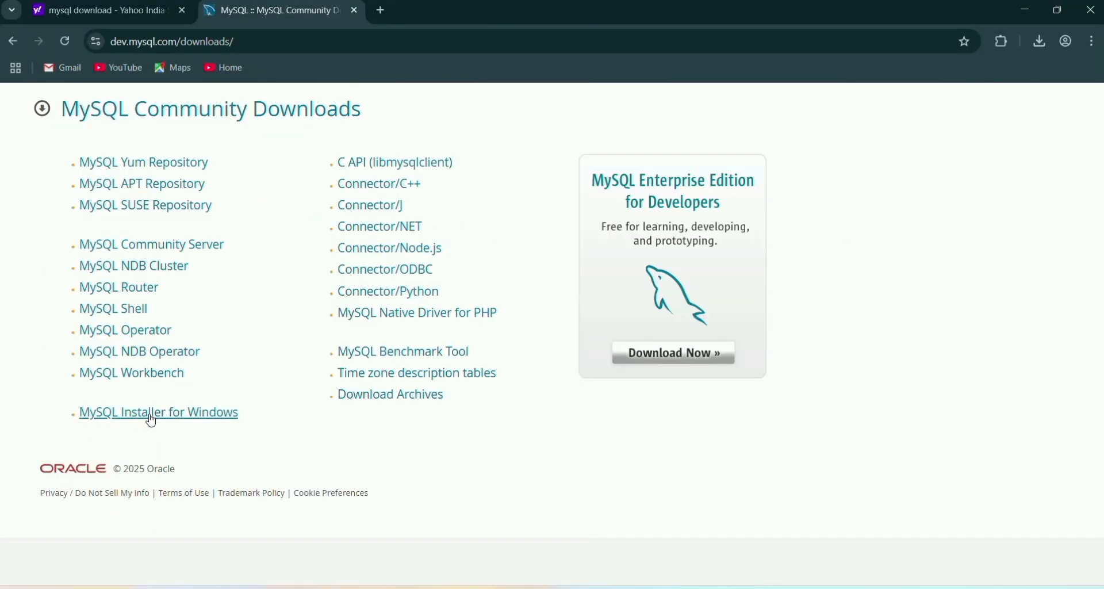
click(145, 415)
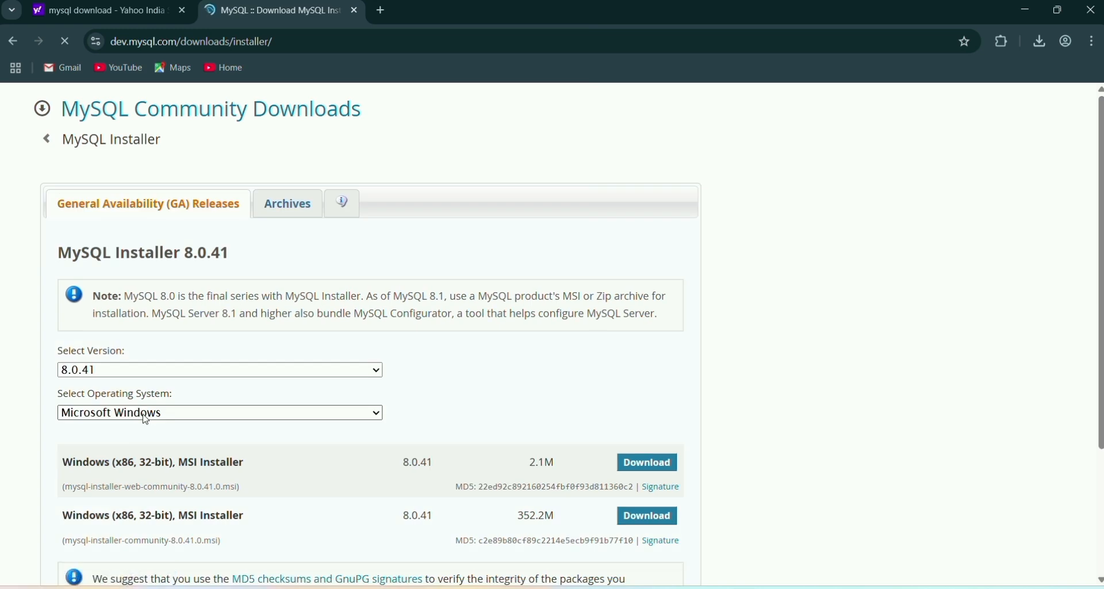
scroll(180, 418, down, 3)
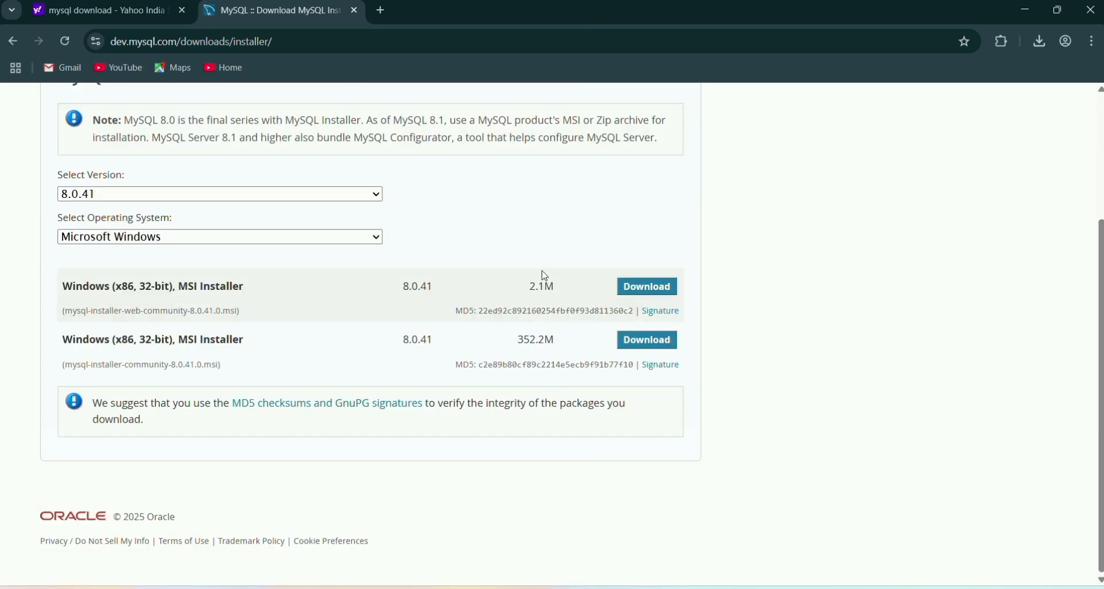
double_click(520, 342)
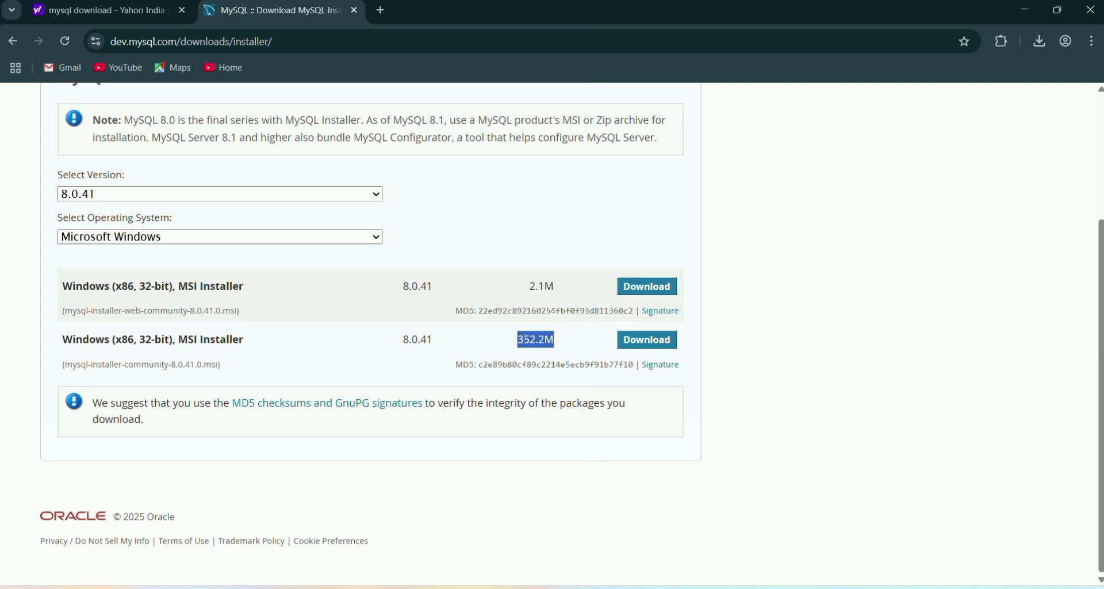
click(647, 343)
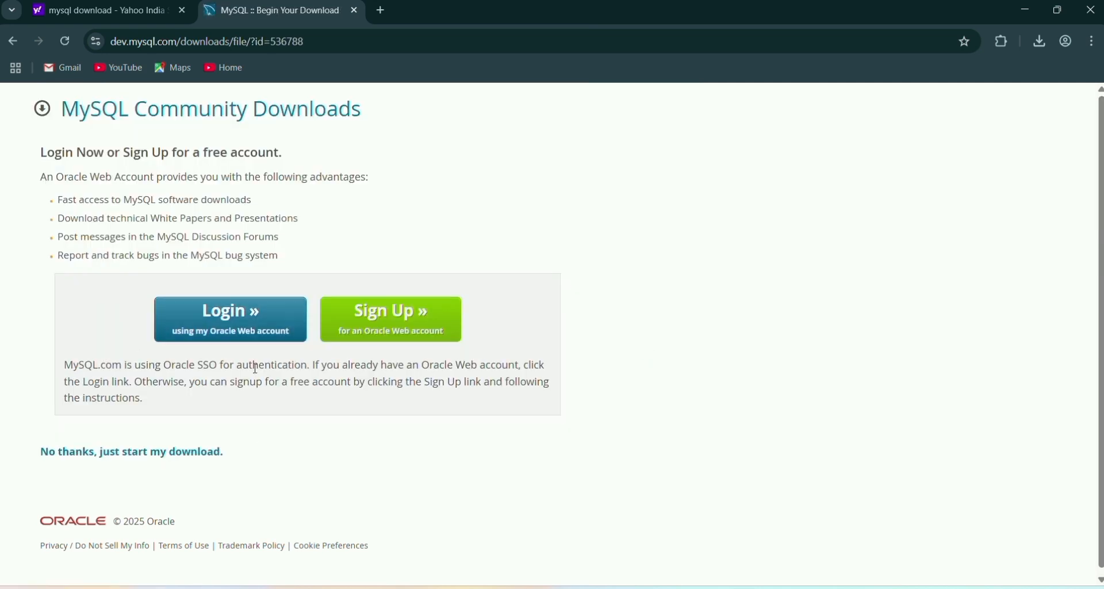
Skip the Oracle sign-in, let the download finish, and run mysql-installer-community-8.0.41.0.msi.
click(133, 453)
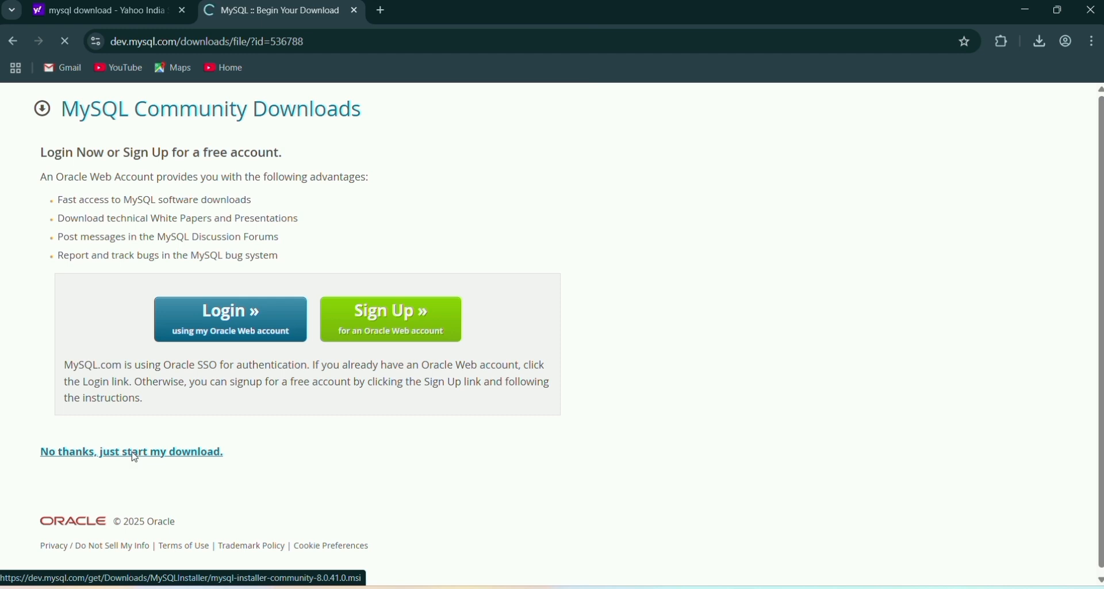
click(1040, 42)
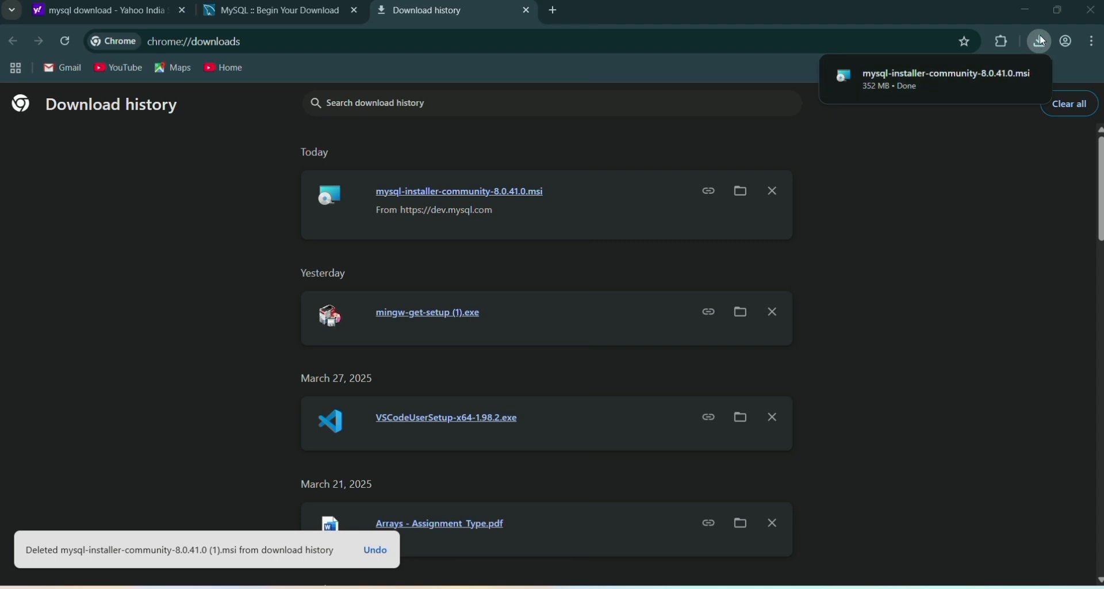
click(1039, 37)
click(1040, 42)
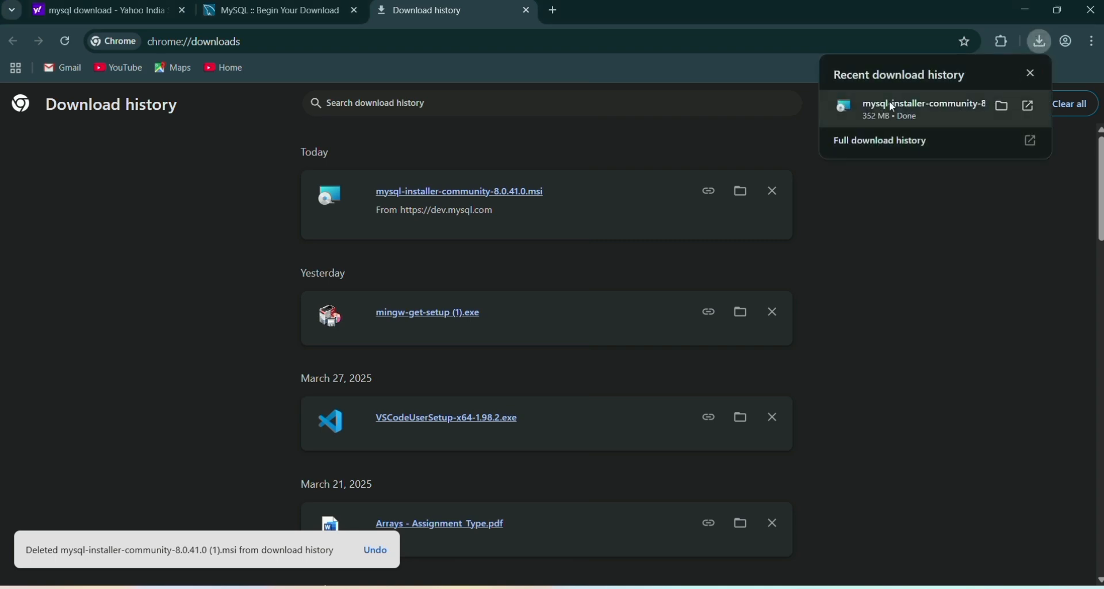
click(921, 104)
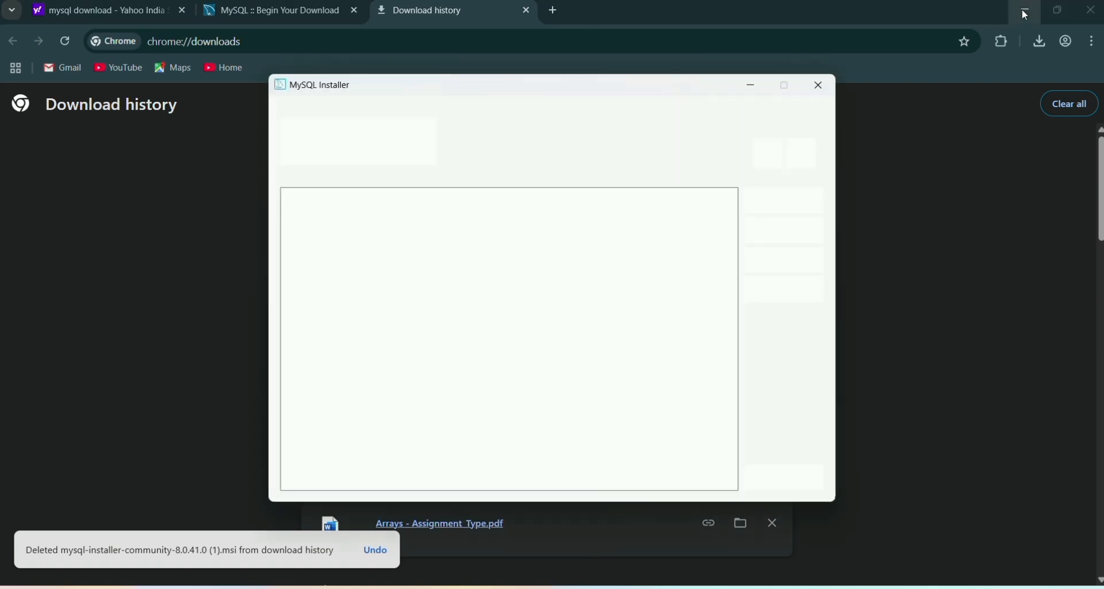
Bring the installer forward and choose the Custom setup type.
click(1023, 10)
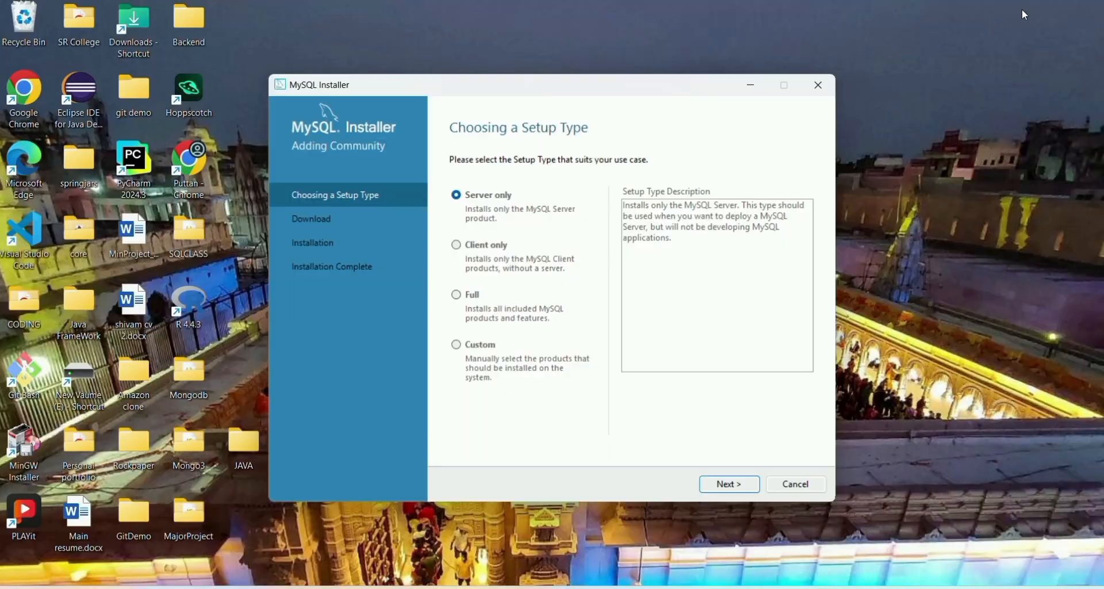
click(457, 345)
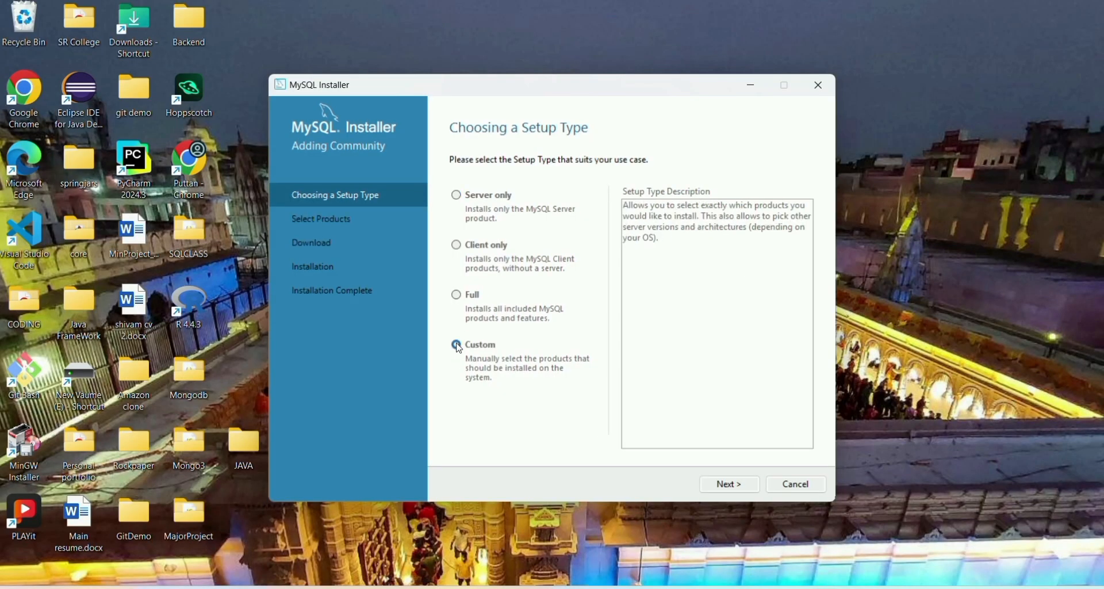
click(723, 486)
Browse the MySQL Servers tree to locate MySQL Server 8.0.41 - X64.
click(470, 229)
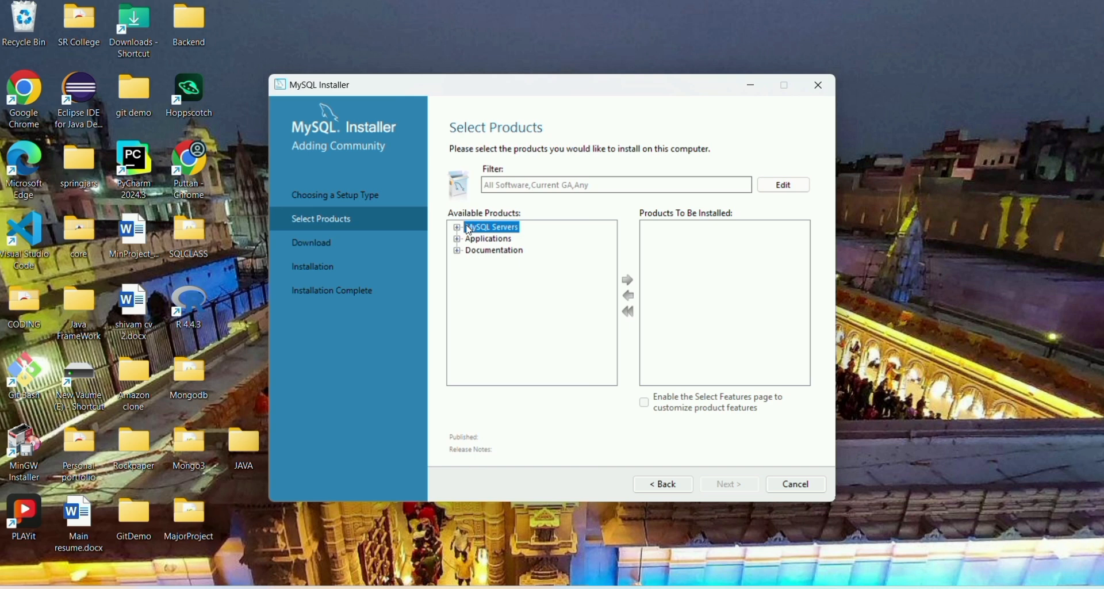
click(458, 228)
click(472, 240)
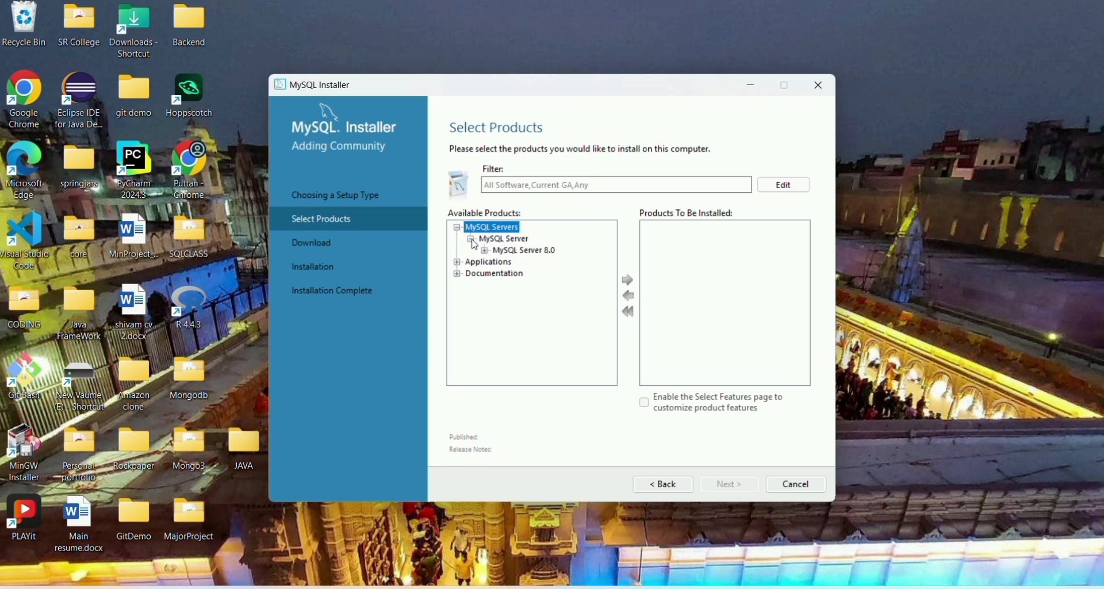
click(485, 251)
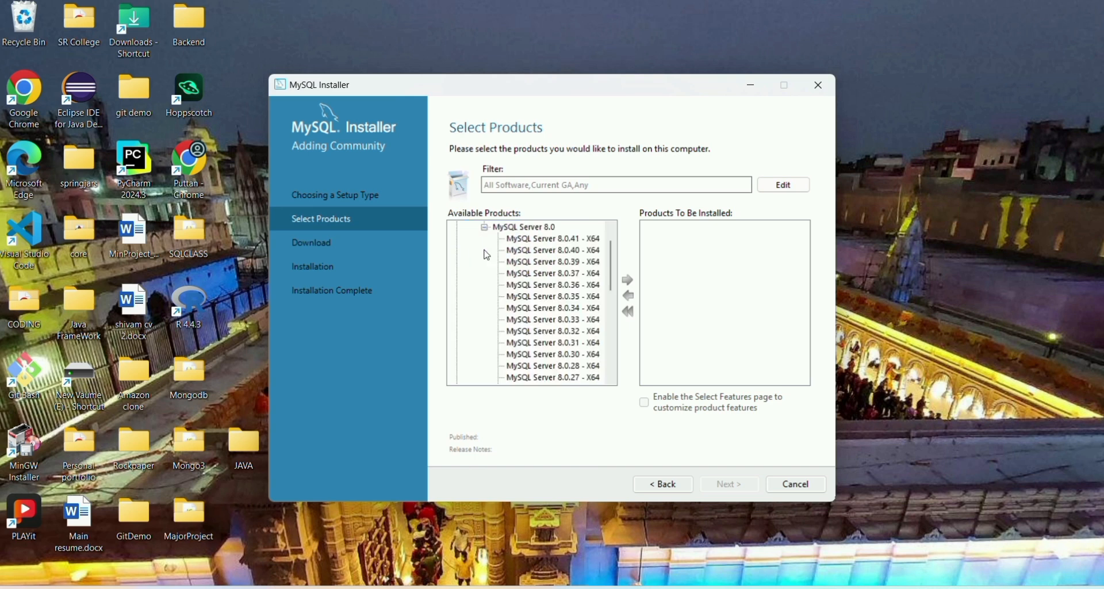
click(485, 228)
click(472, 239)
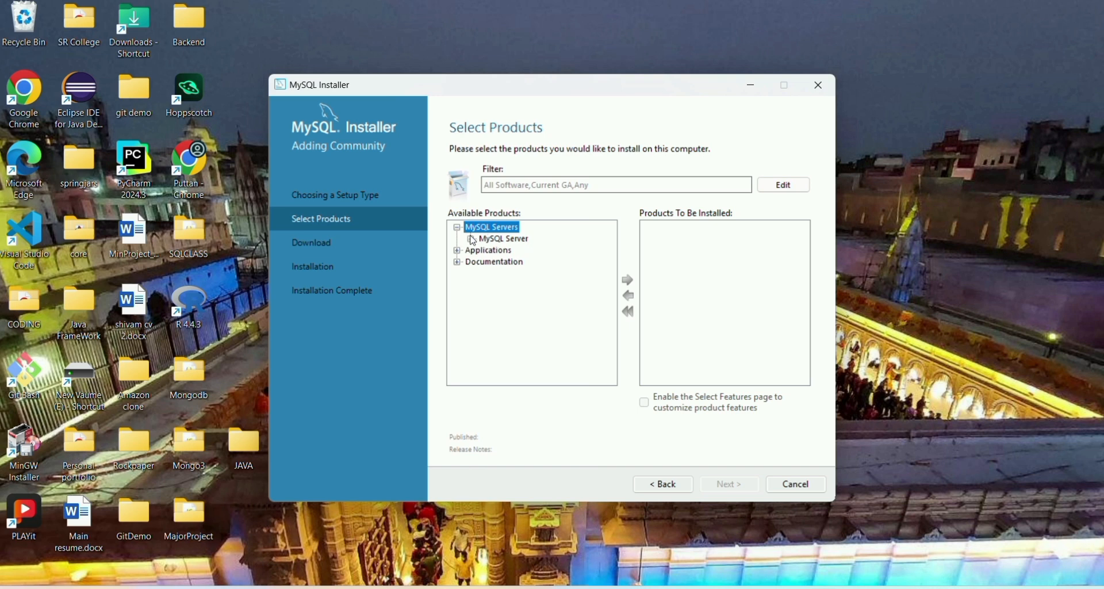
click(458, 227)
click(458, 228)
click(472, 239)
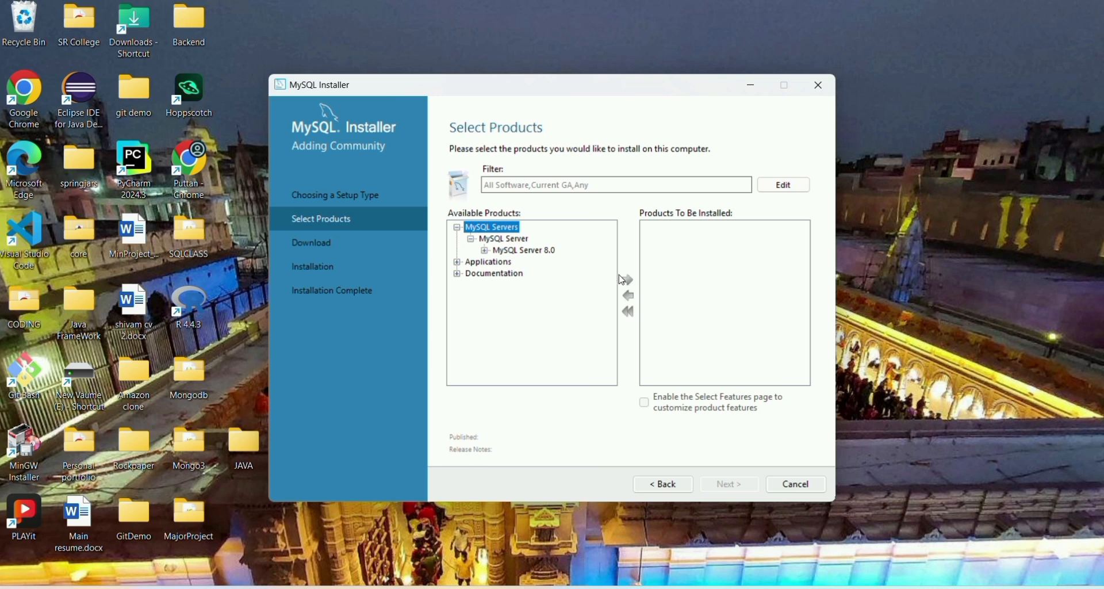
click(485, 251)
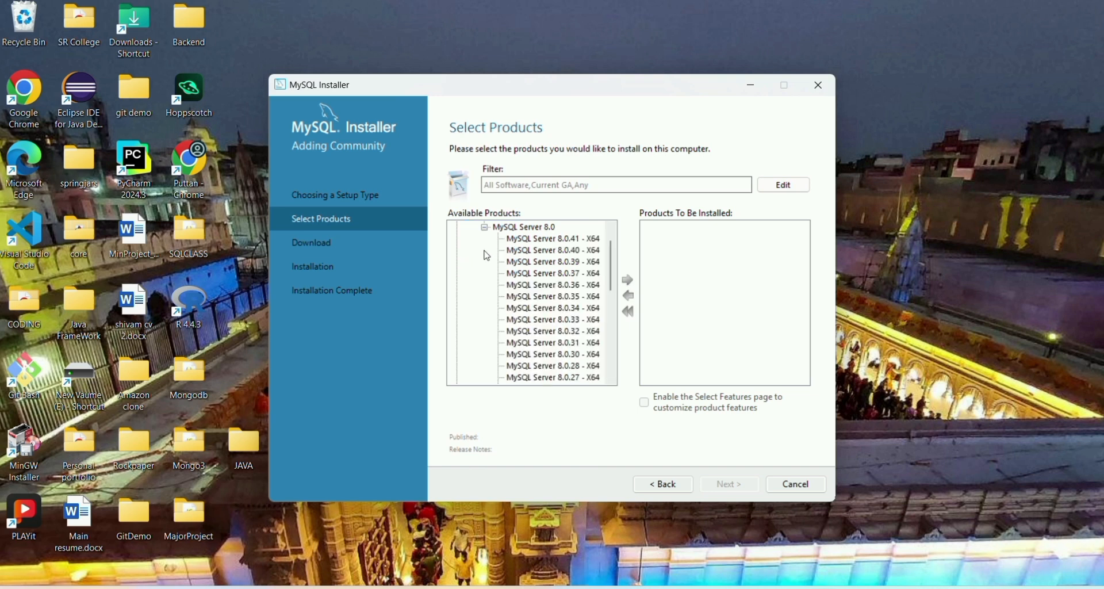
click(530, 239)
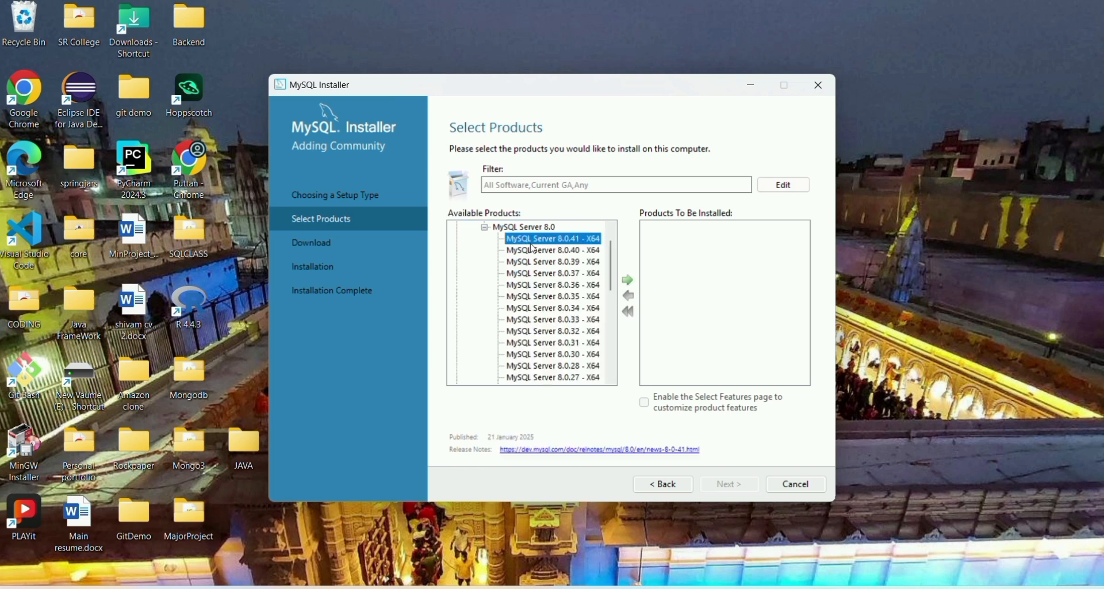
click(485, 228)
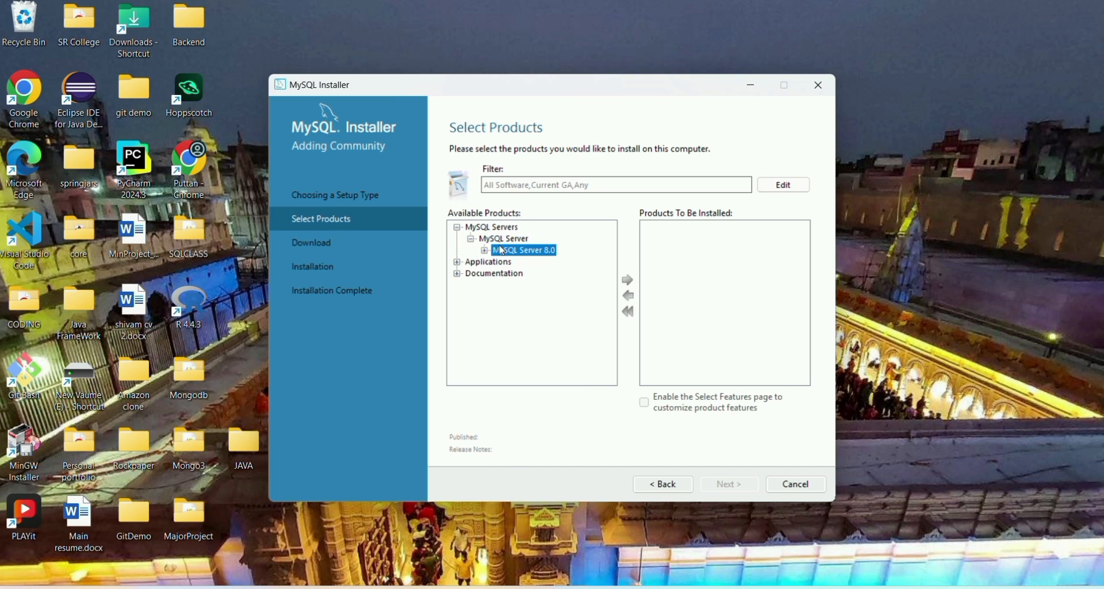
Add MySQL Server 8.0.41 - X64 to the products to be installed.
click(498, 230)
click(500, 242)
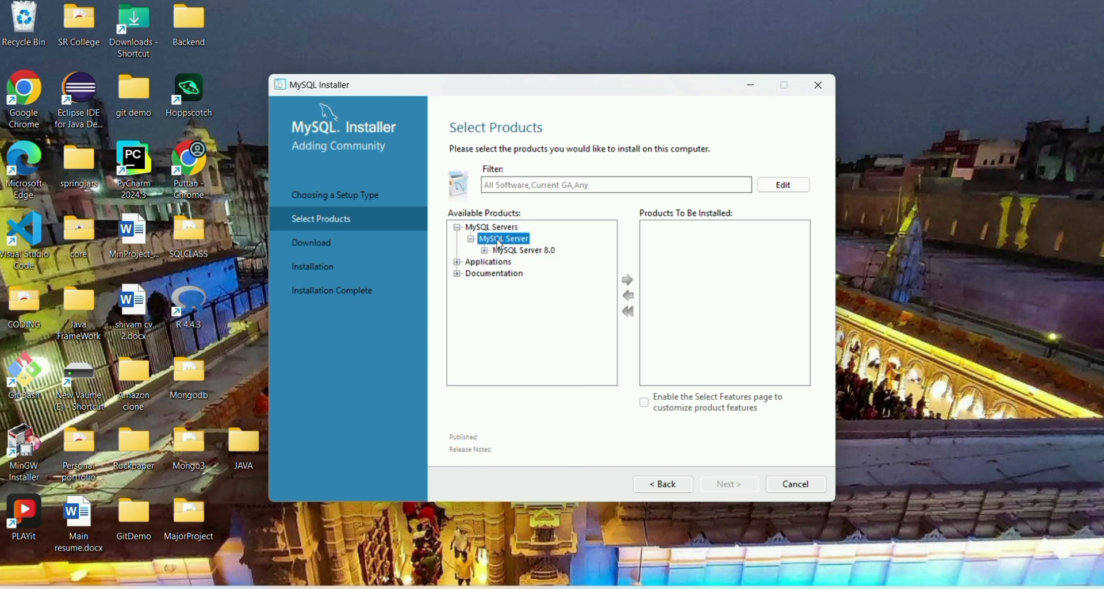
double_click(527, 250)
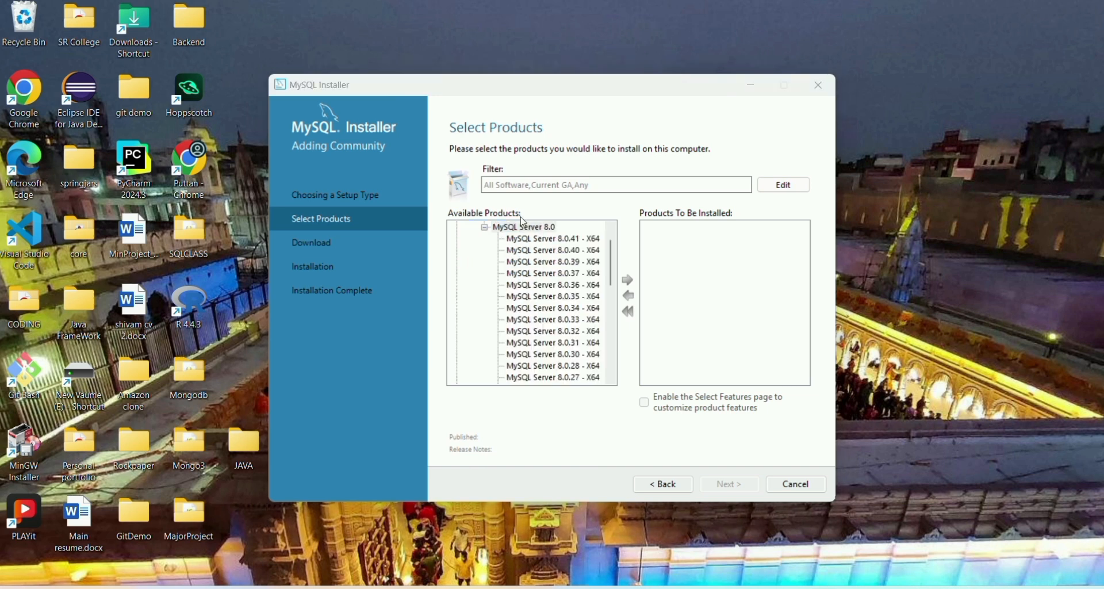
click(529, 242)
click(628, 280)
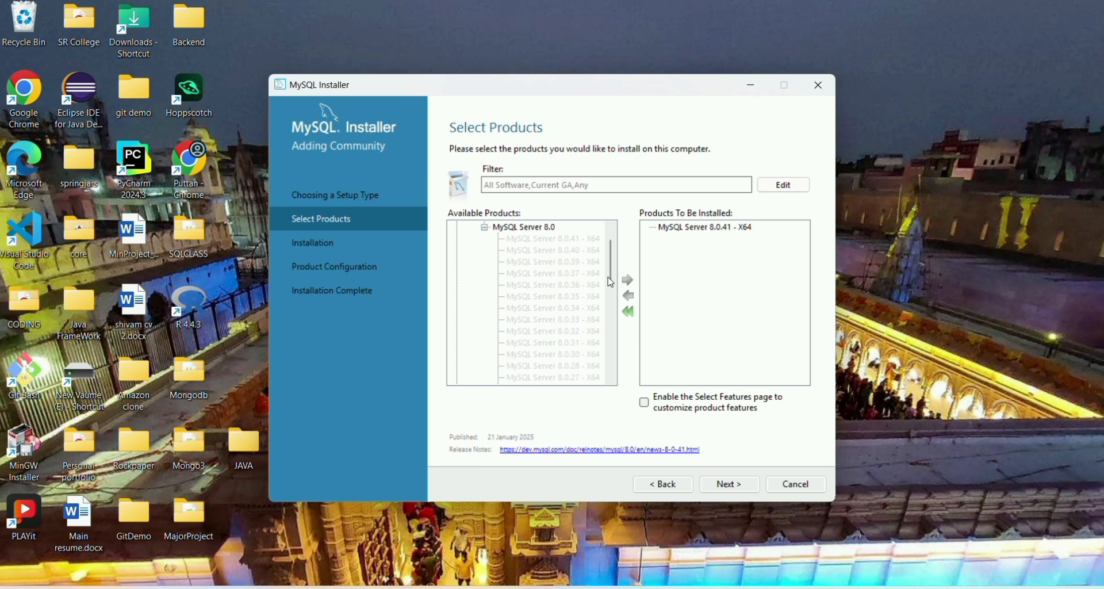
click(485, 227)
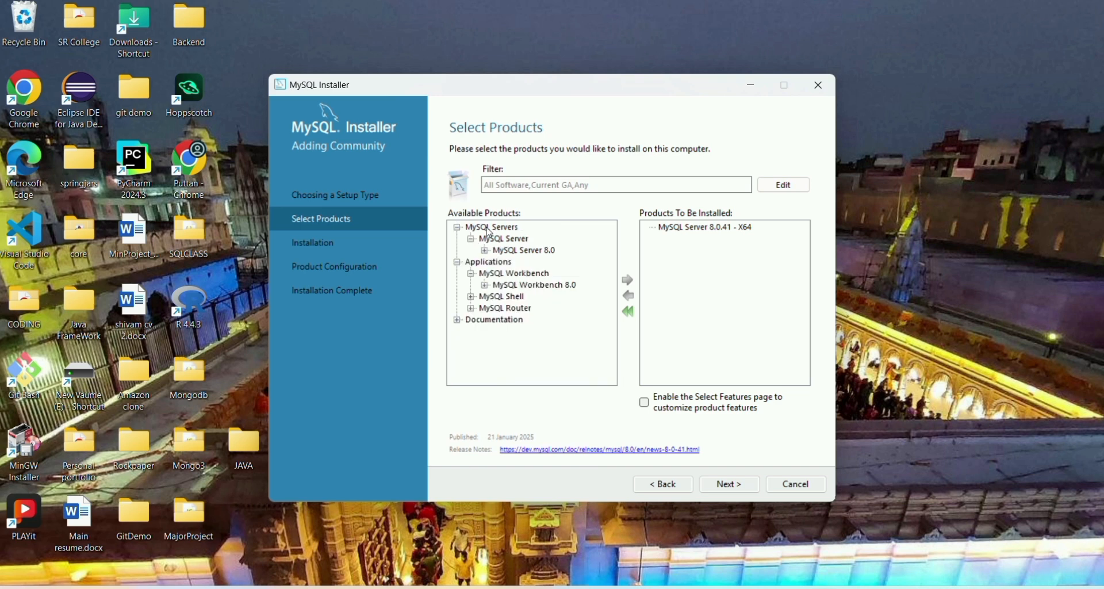
Add MySQL Workbench 8.0.41 from Applications to the install list.
click(458, 263)
click(458, 264)
click(486, 286)
click(526, 240)
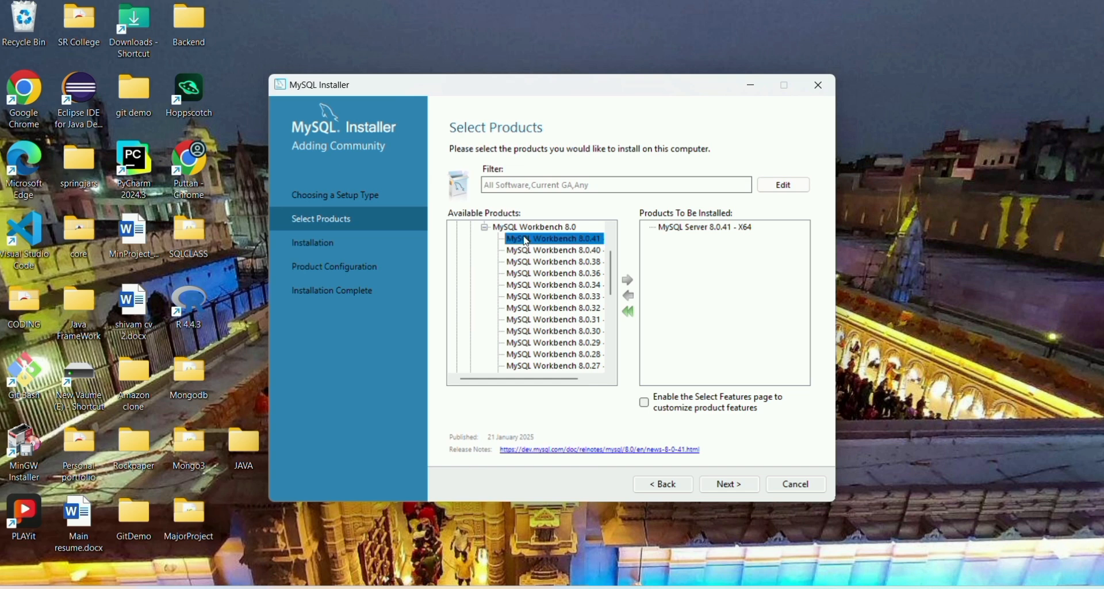
click(628, 281)
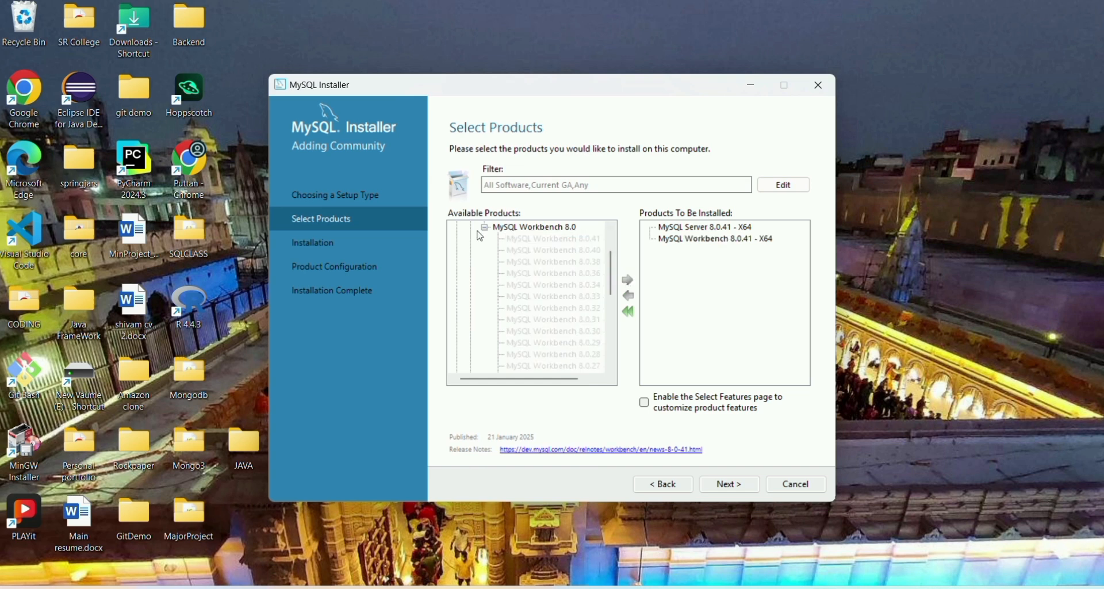
Add MySQL Shell 8.0.41 - X64 to the list and continue past product selection.
click(458, 321)
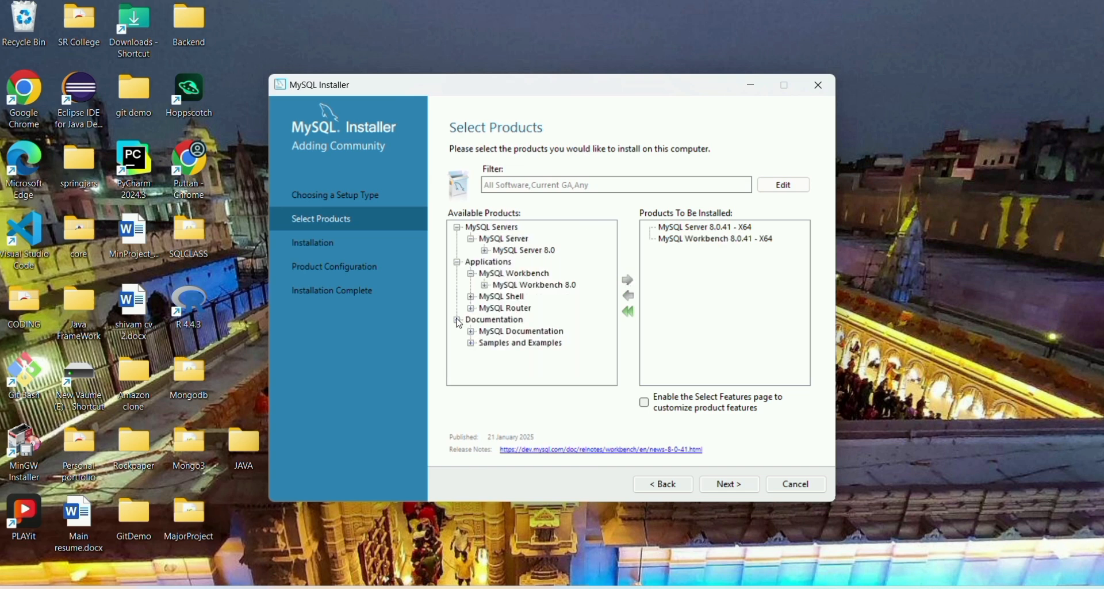
click(472, 333)
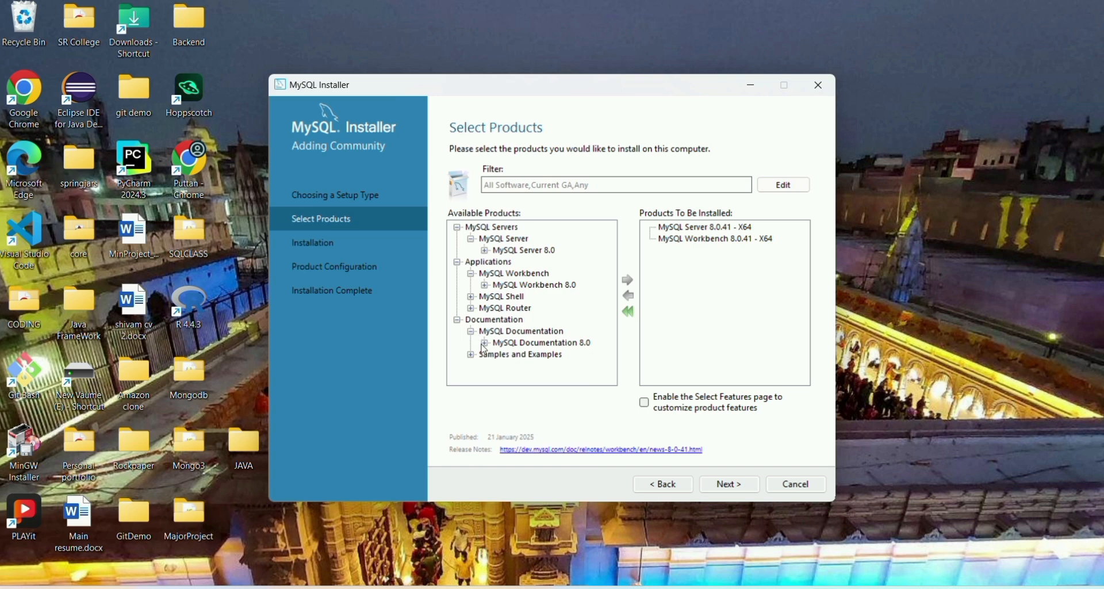
click(471, 309)
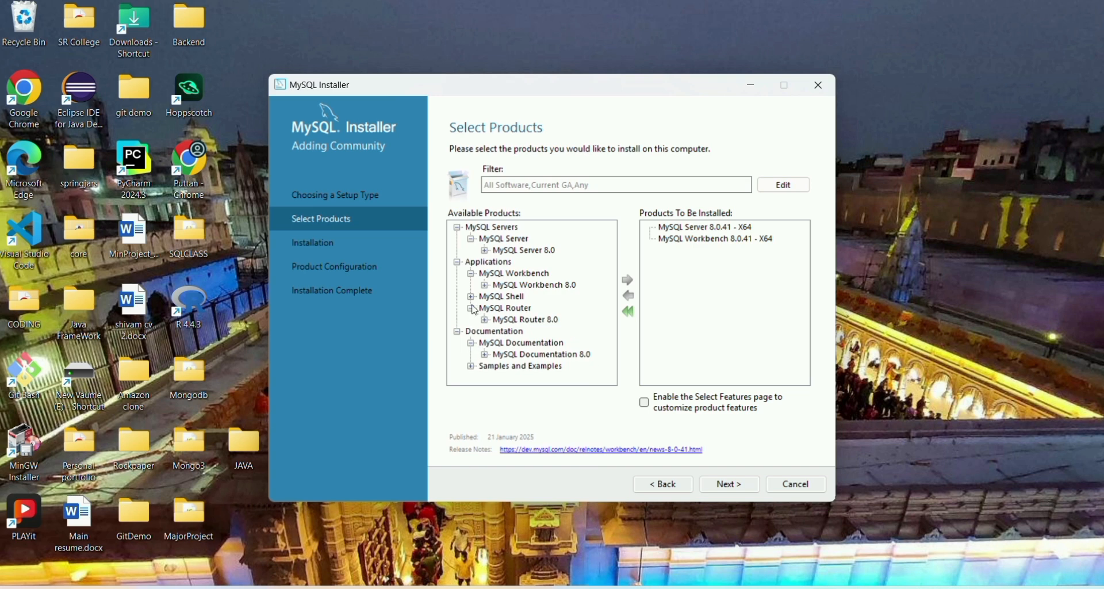
click(471, 297)
click(485, 309)
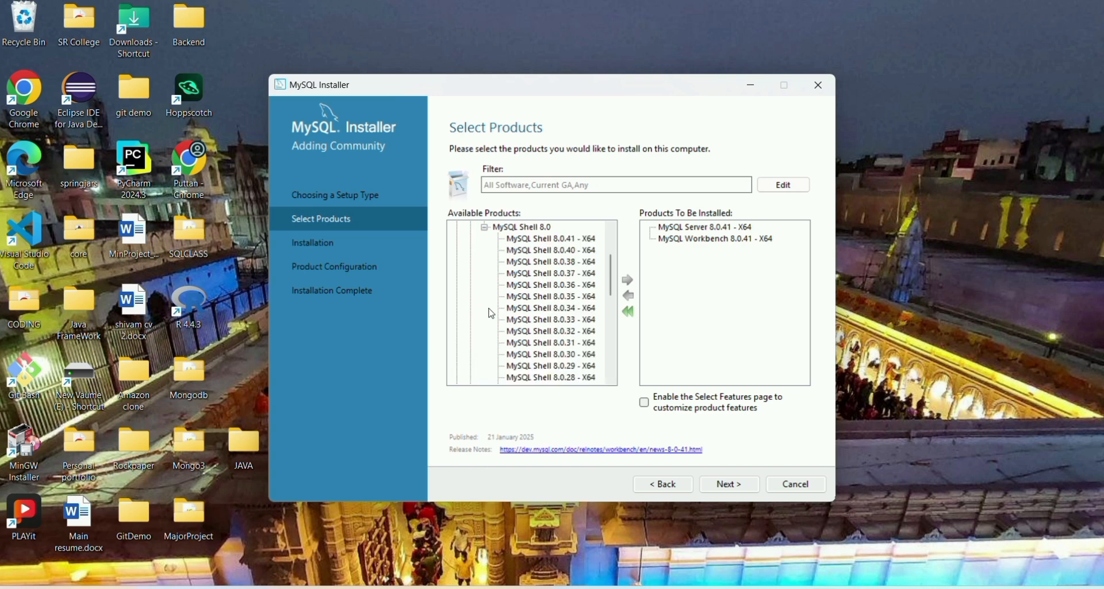
click(512, 227)
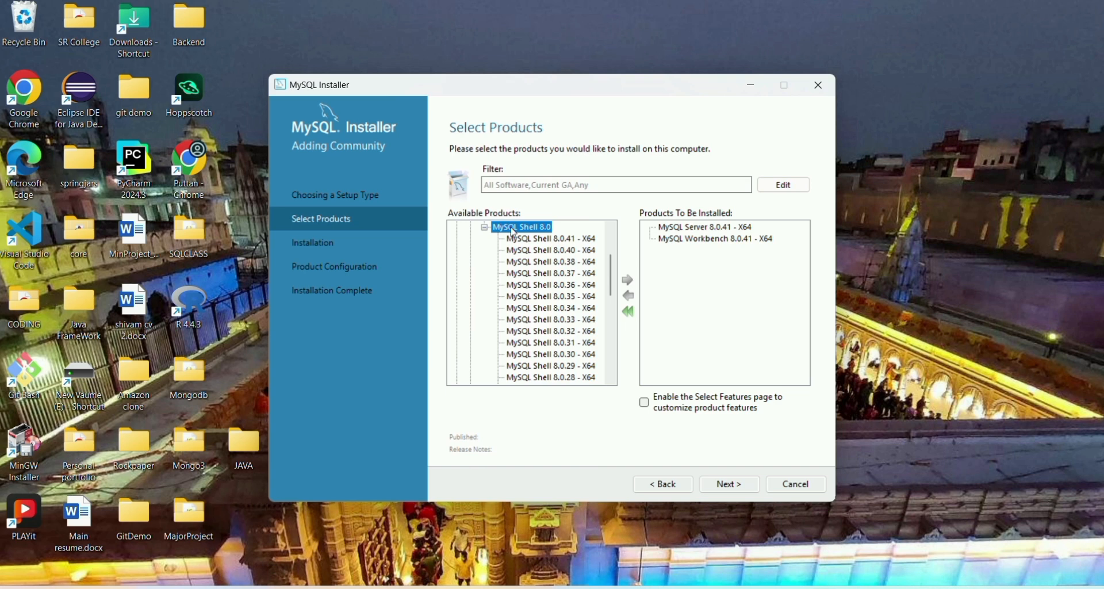
click(532, 240)
click(629, 280)
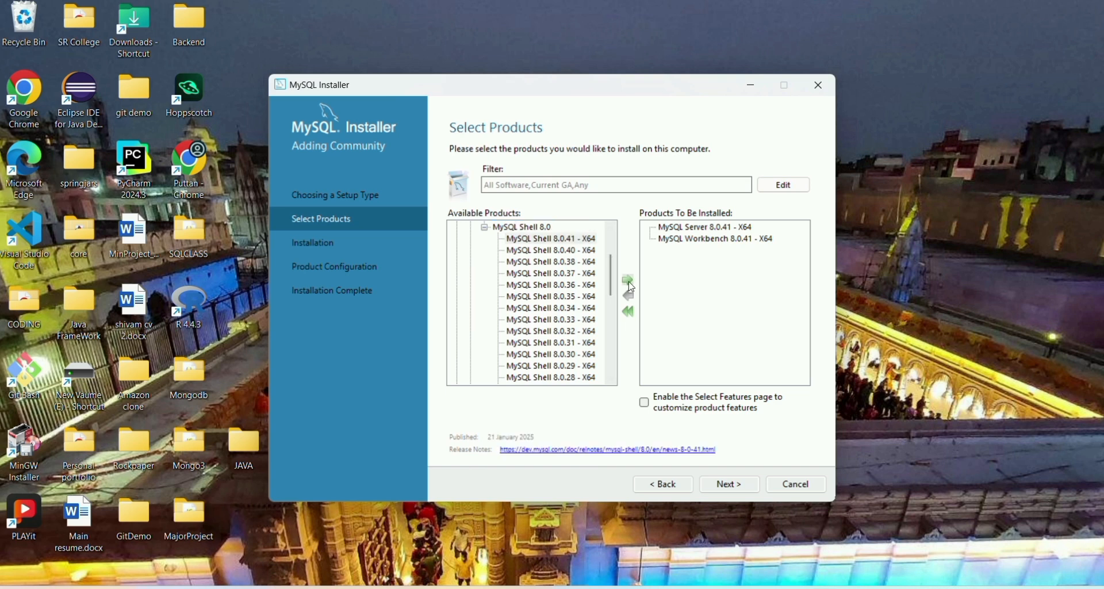
click(734, 487)
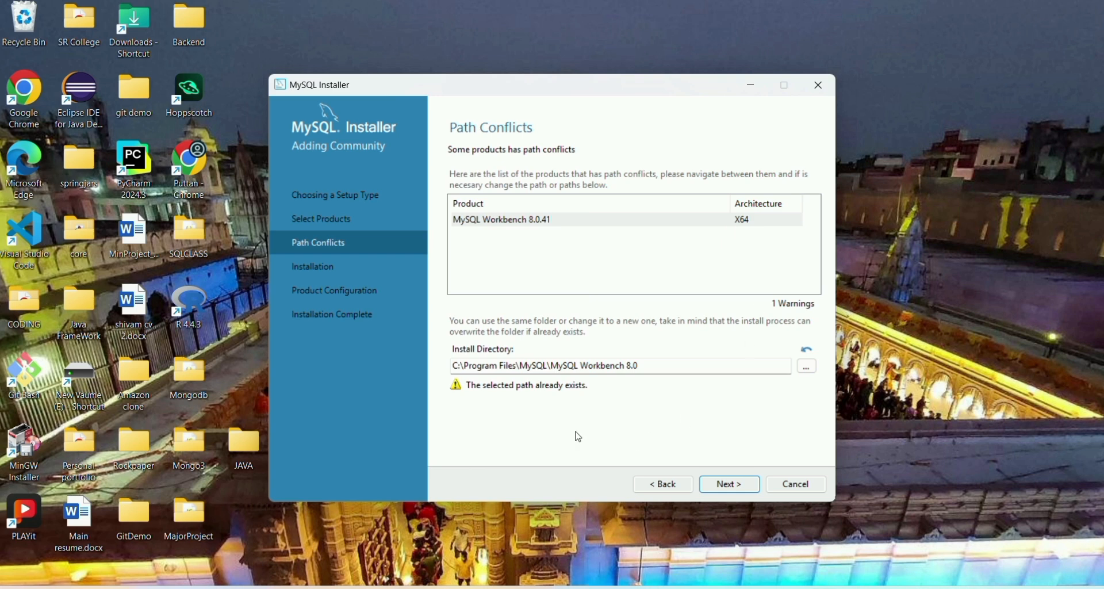
Keep the existing Workbench path despite the conflict warning and execute the three-product installation.
double_click(584, 366)
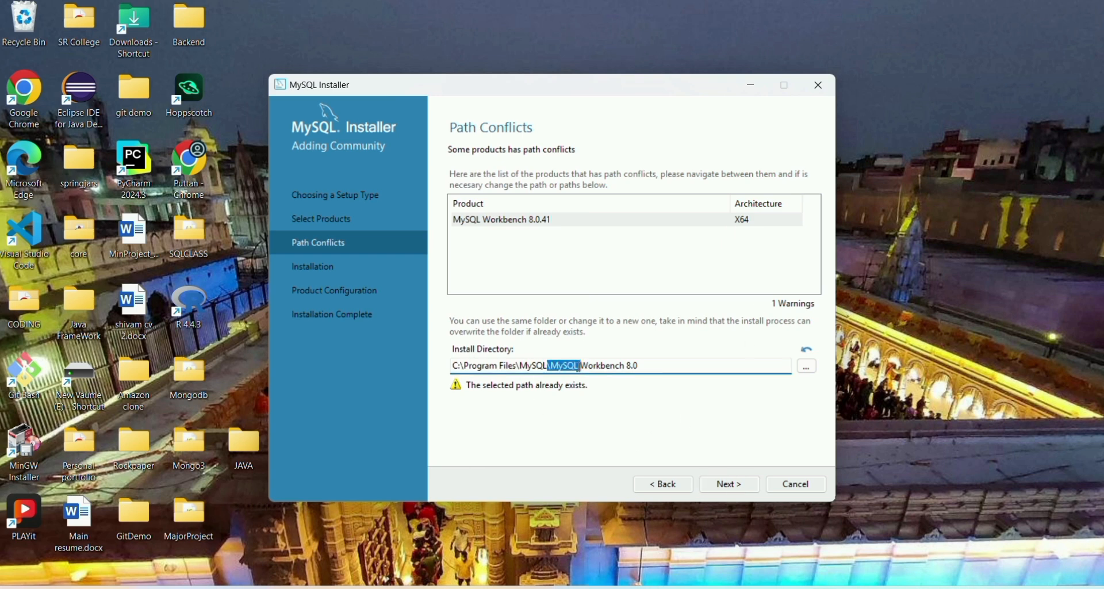
click(730, 485)
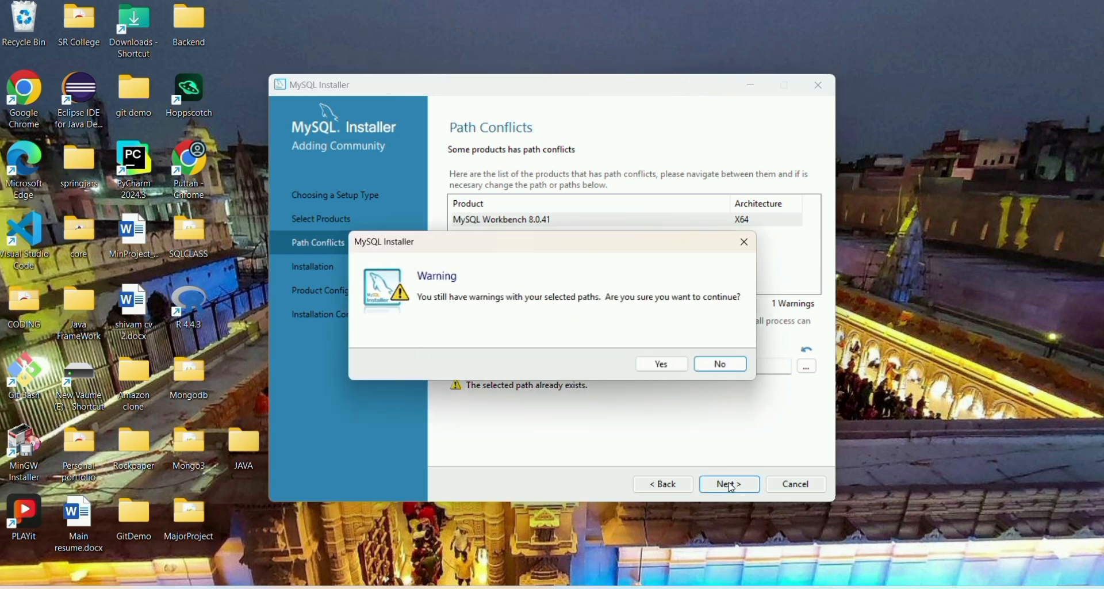
click(715, 363)
click(667, 362)
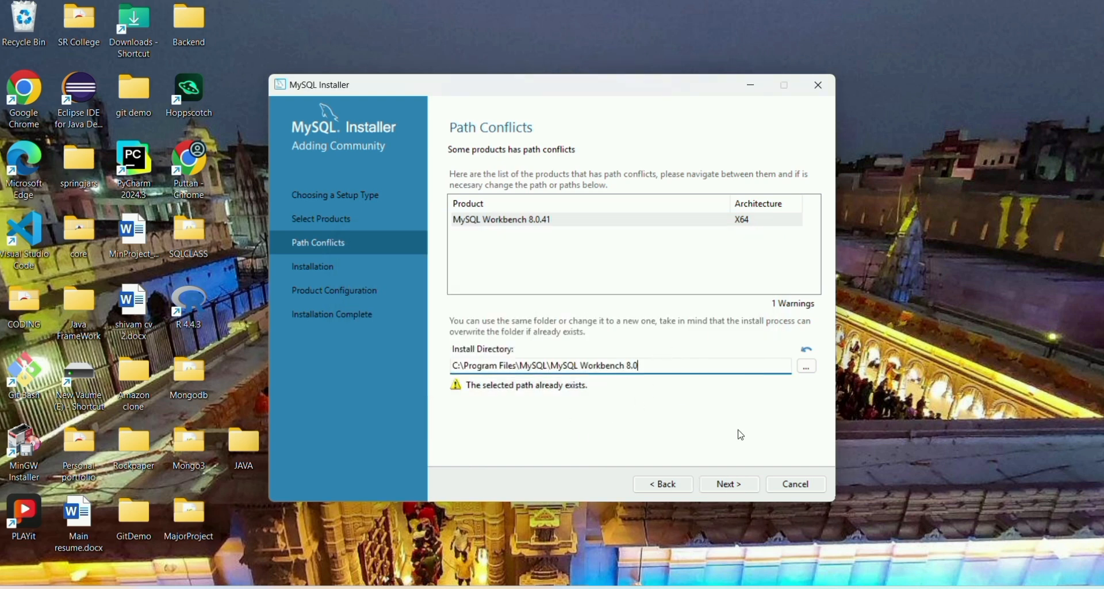
click(731, 484)
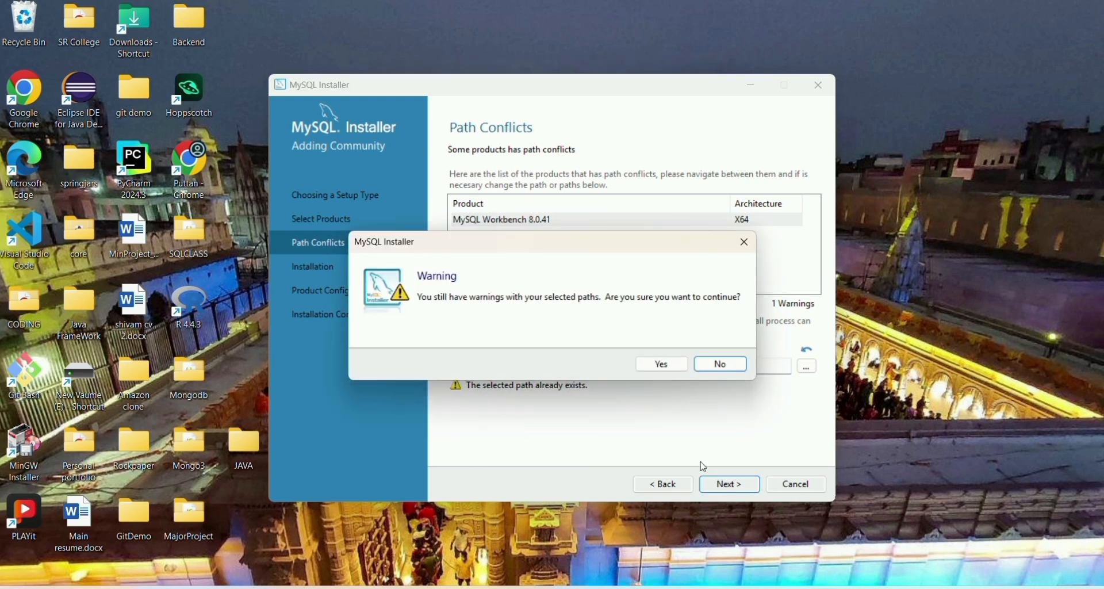
click(645, 364)
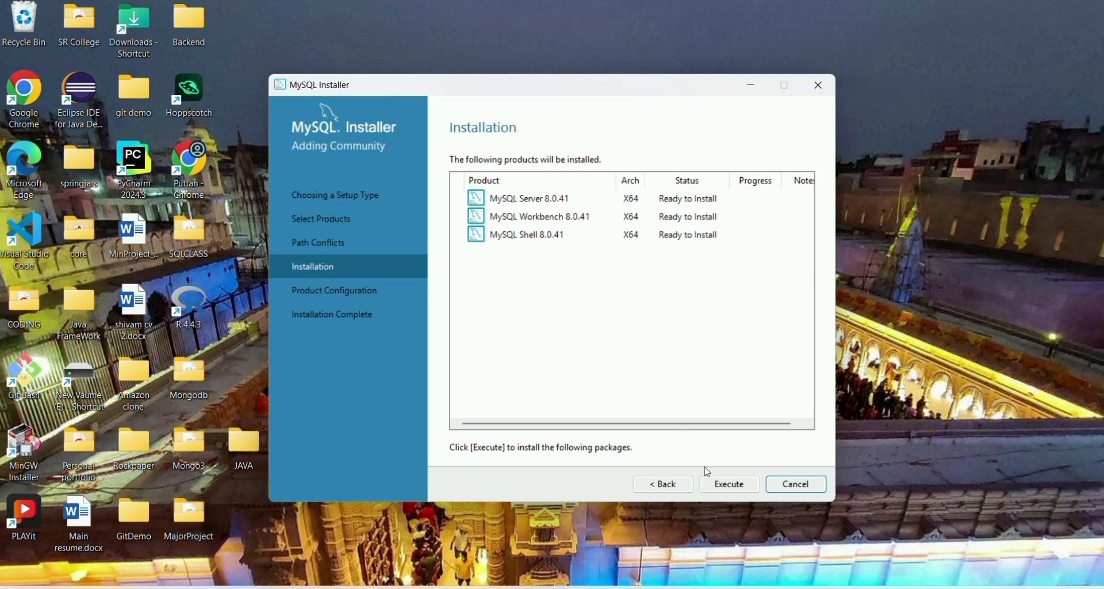
click(733, 483)
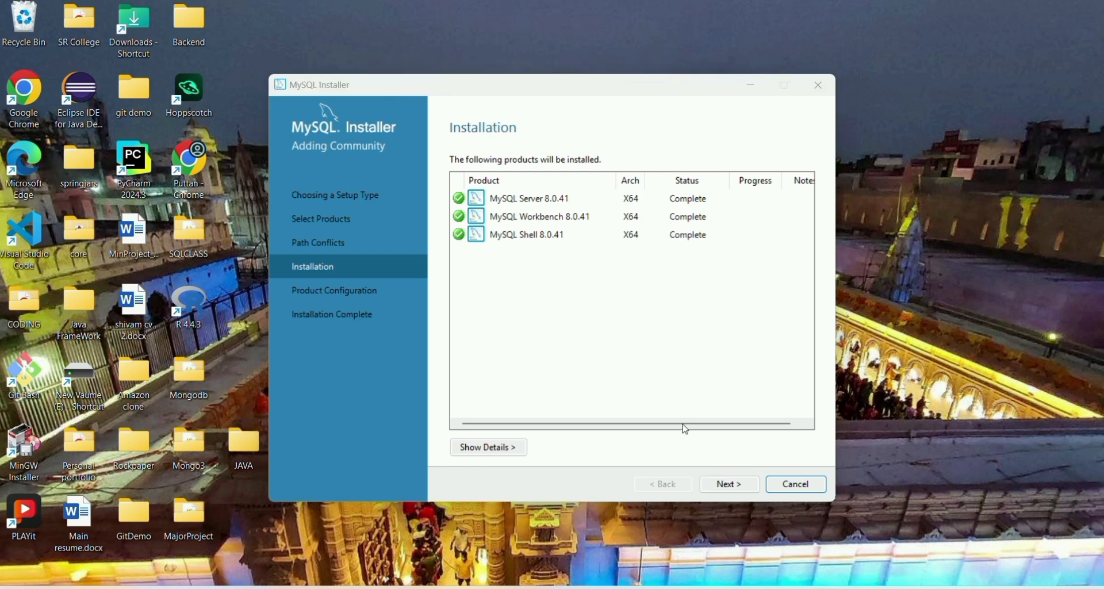
Start configuring MySQL Server 8.0.41, keeping default networking and strong password authentication.
click(727, 487)
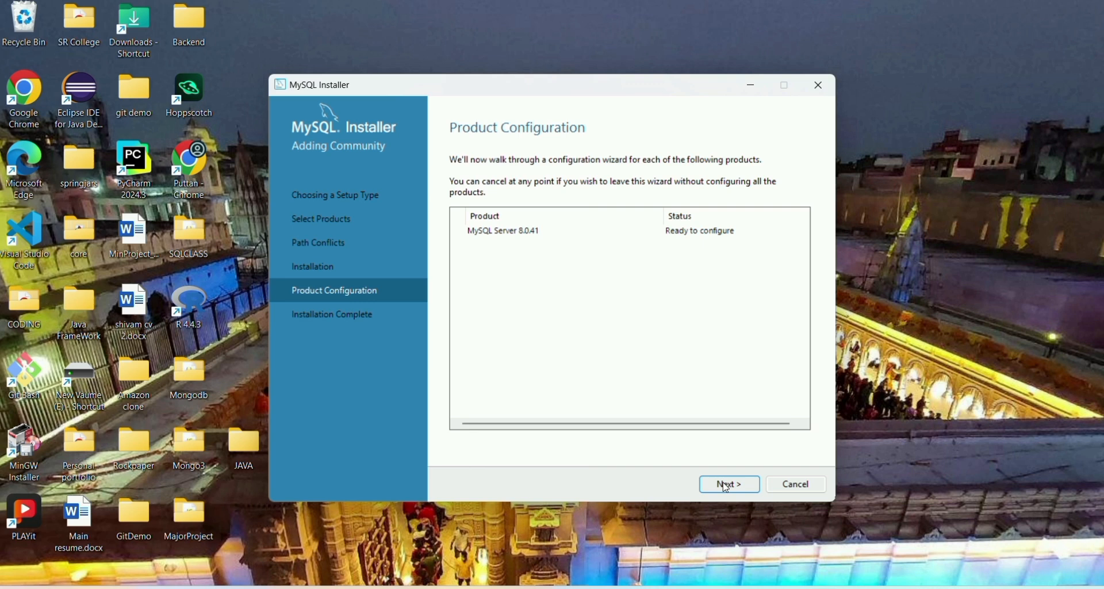
click(725, 488)
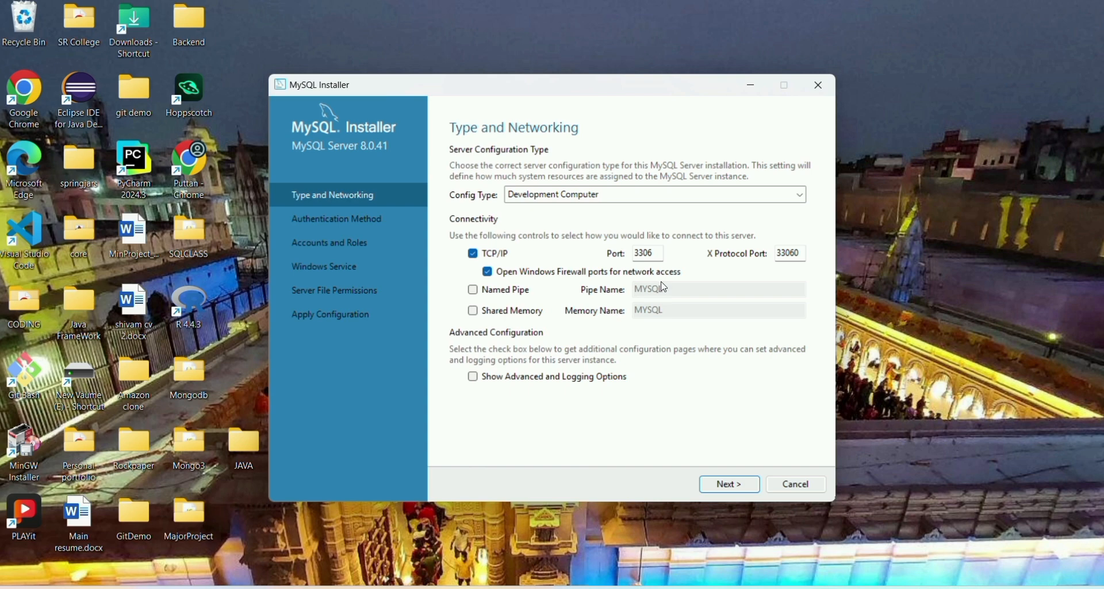
click(729, 484)
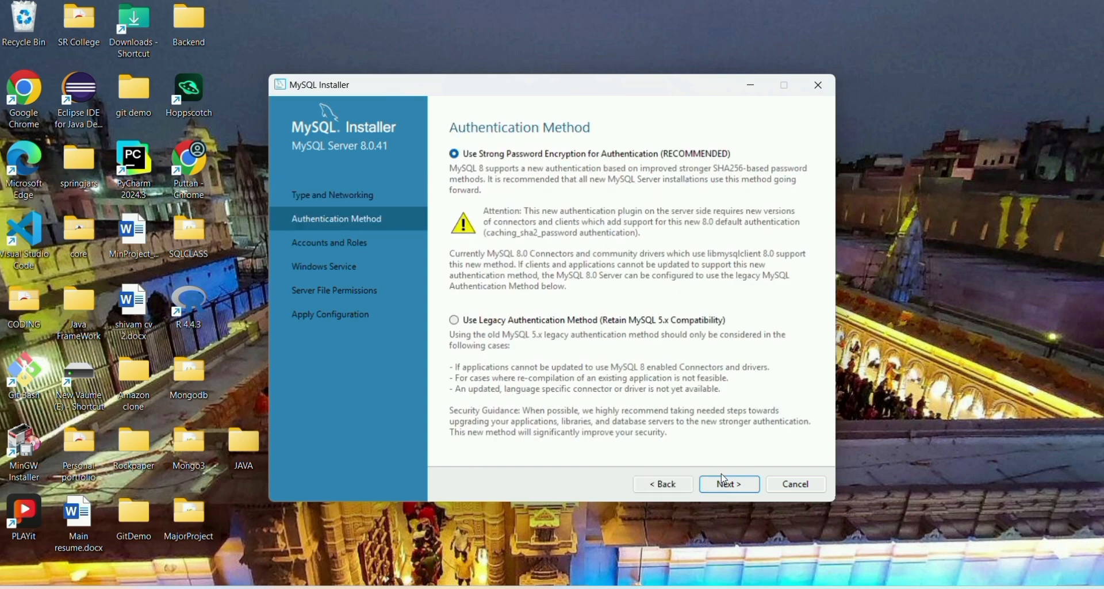
click(730, 484)
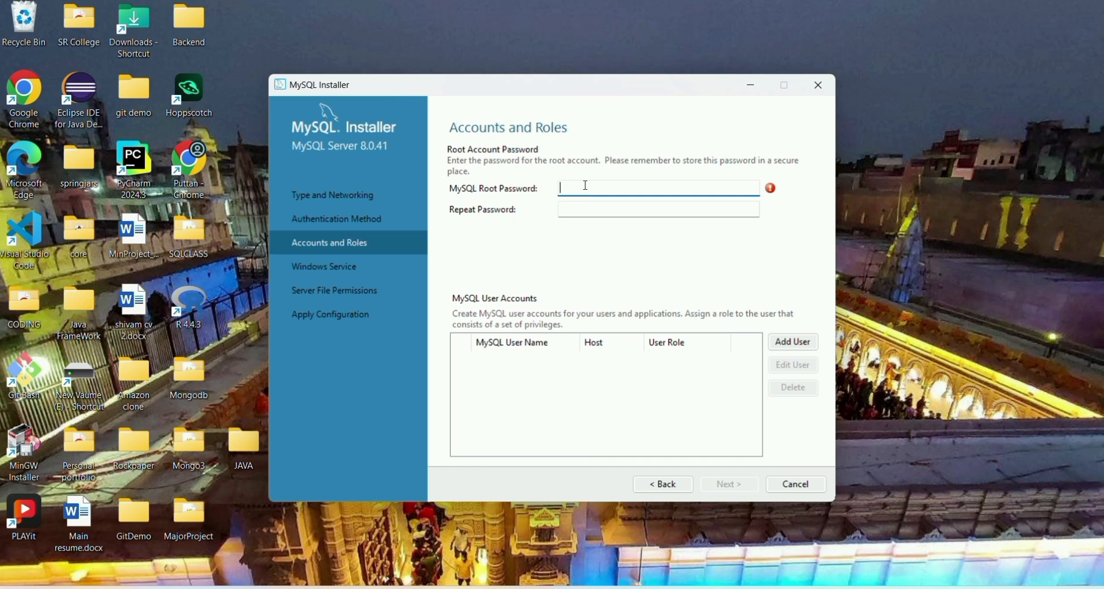
Enter and confirm the root password, keeping default MySQL80 service and file permissions.
text(root12)
click(563, 210)
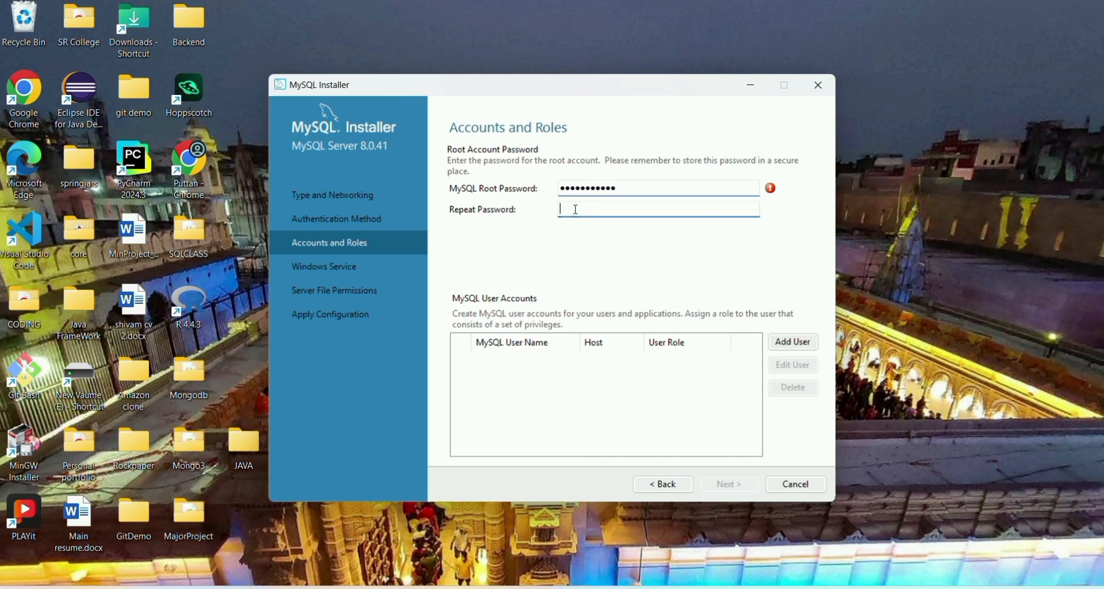
text(roo)
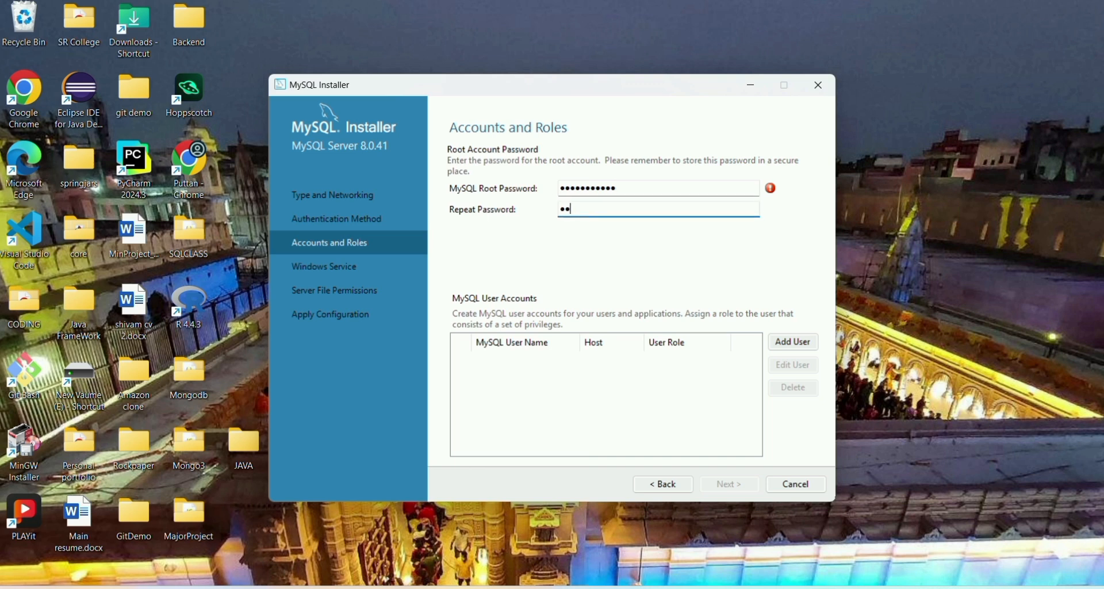
text(ot123456)
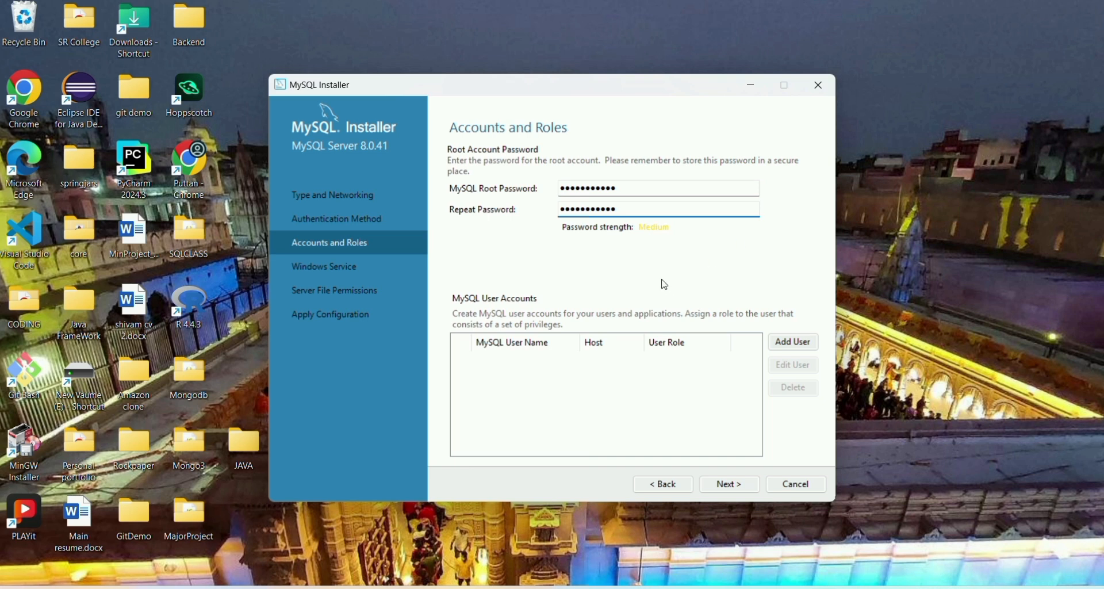
click(729, 484)
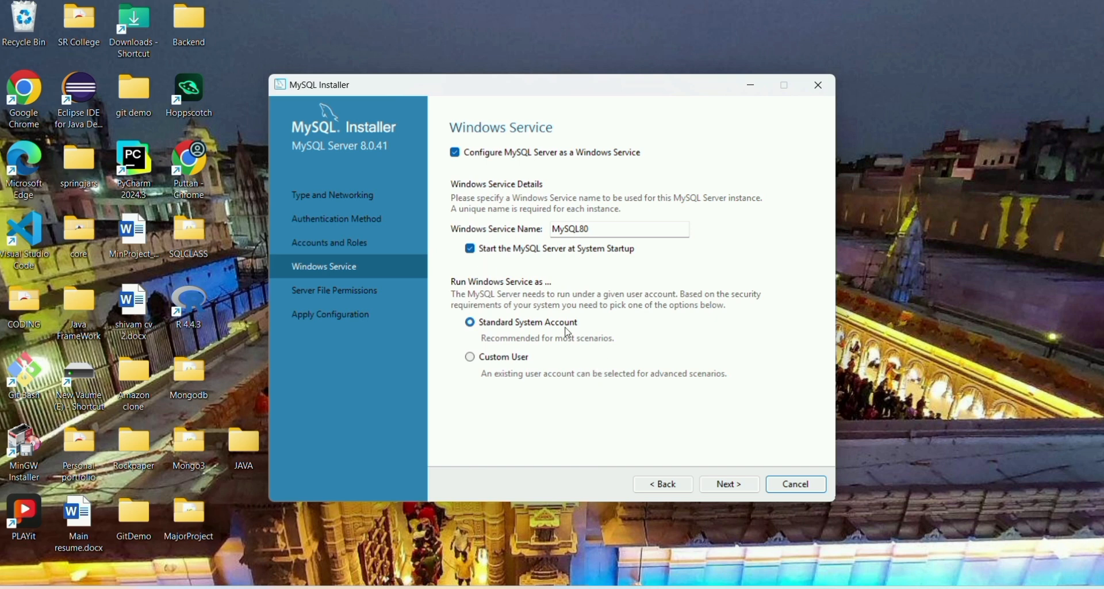
click(728, 486)
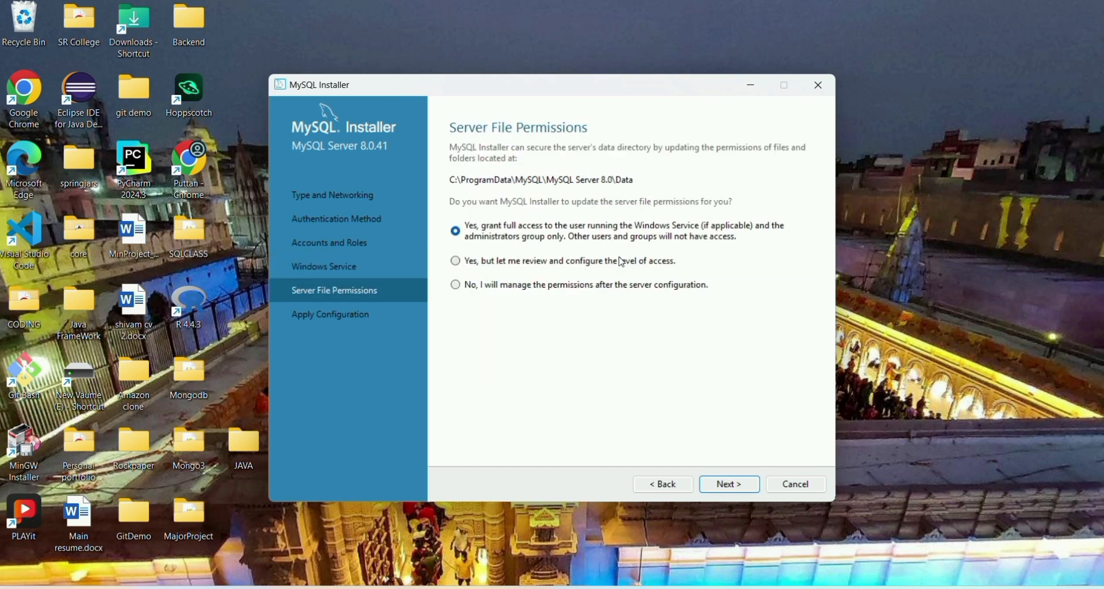
click(728, 489)
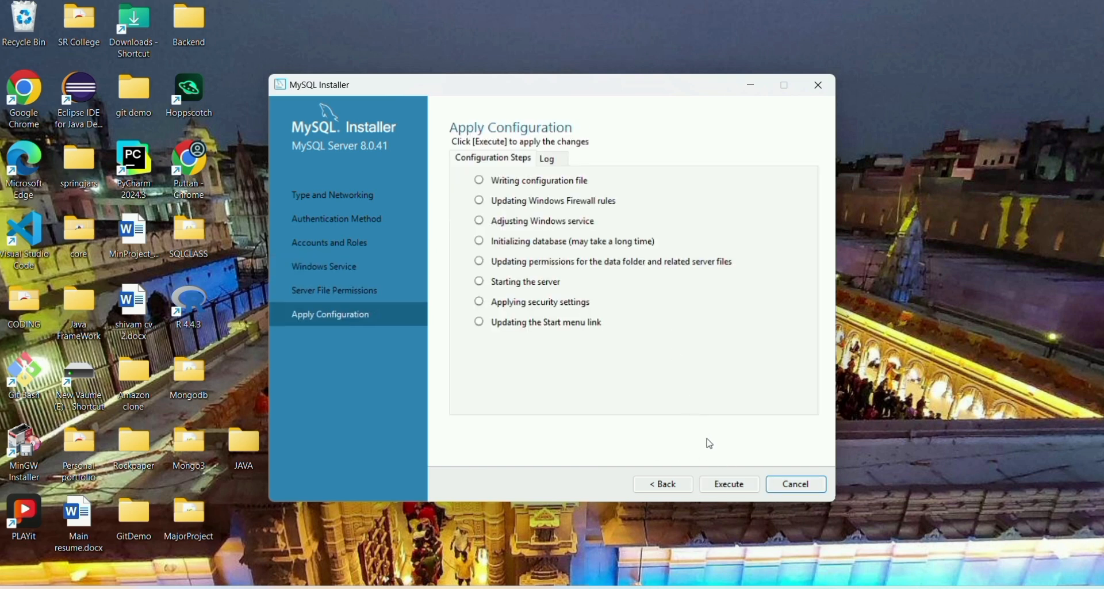
Execute the eight configuration steps, finish, dismiss the cancel prompt, and reach Installation Complete.
click(727, 485)
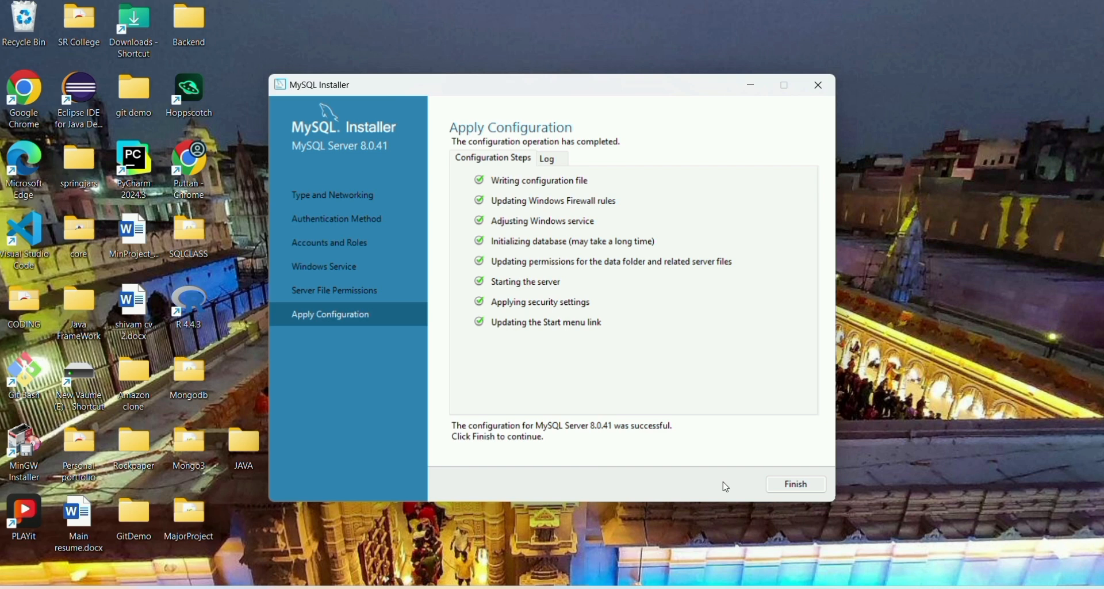
click(808, 484)
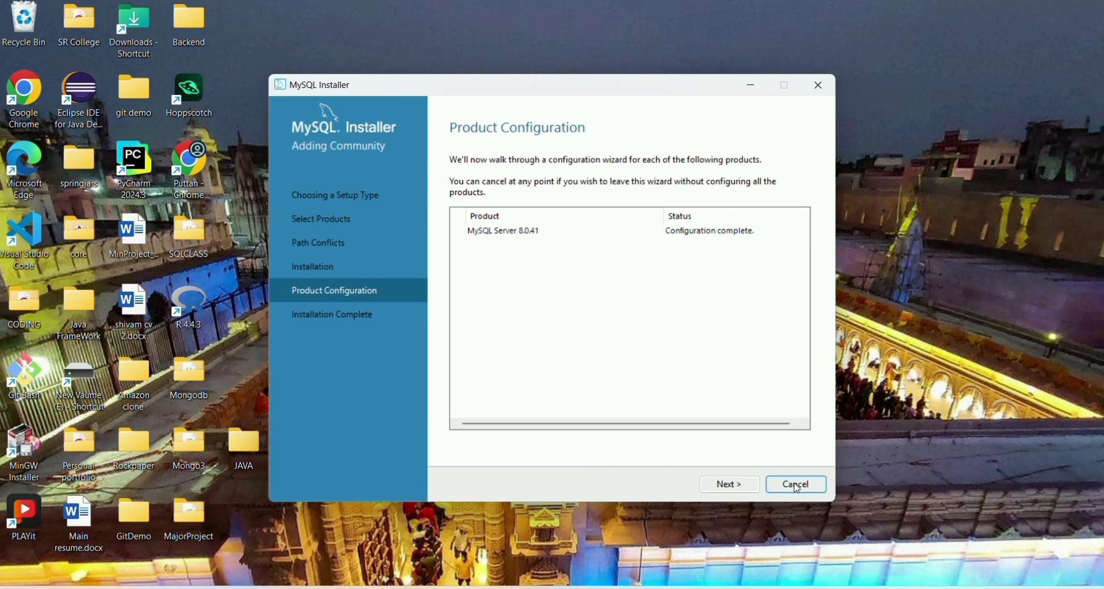
click(798, 485)
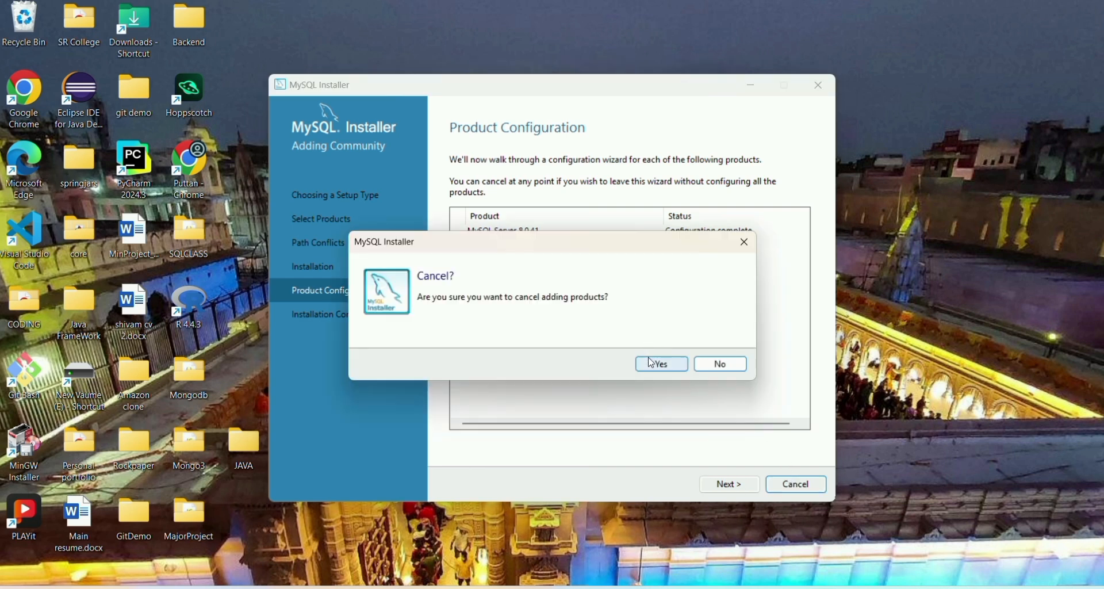
click(744, 243)
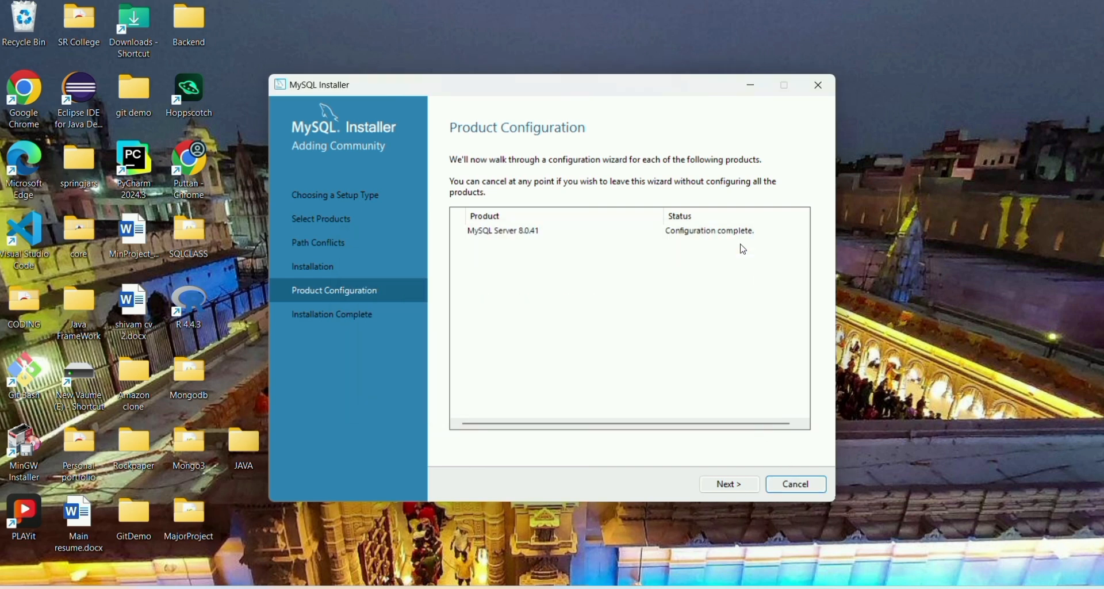
click(731, 483)
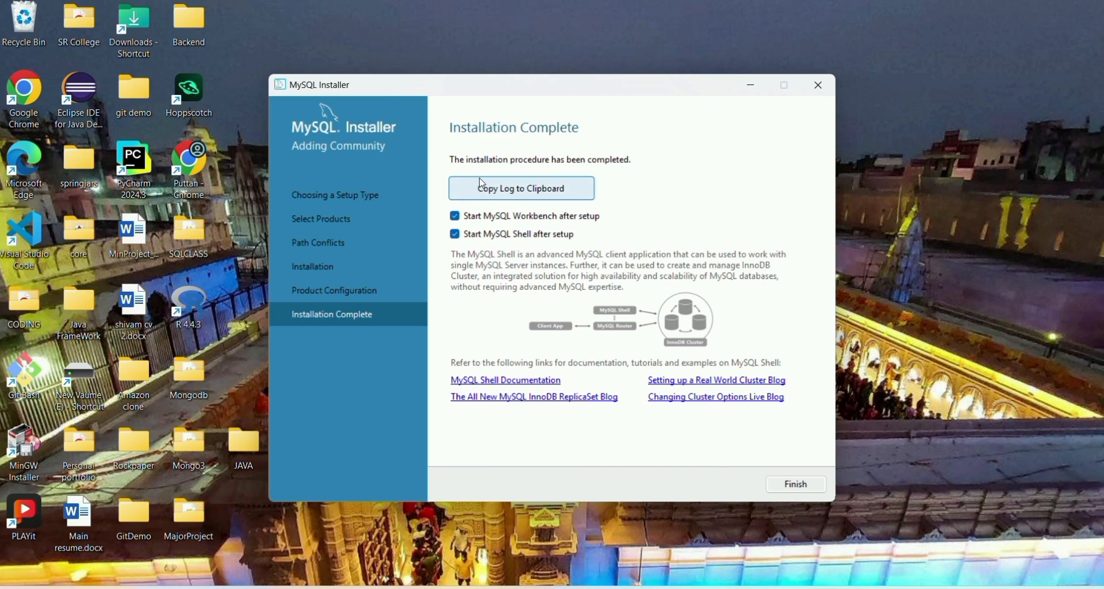
Finish the installer, then close the launched MySQL Workbench and MySQL Shell windows.
click(800, 492)
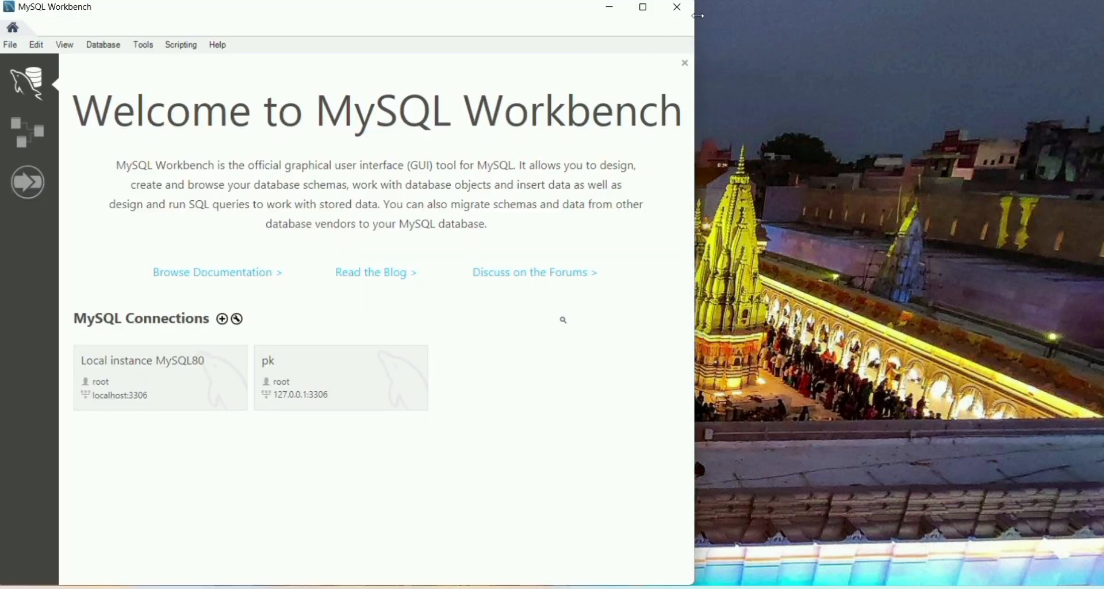
click(677, 7)
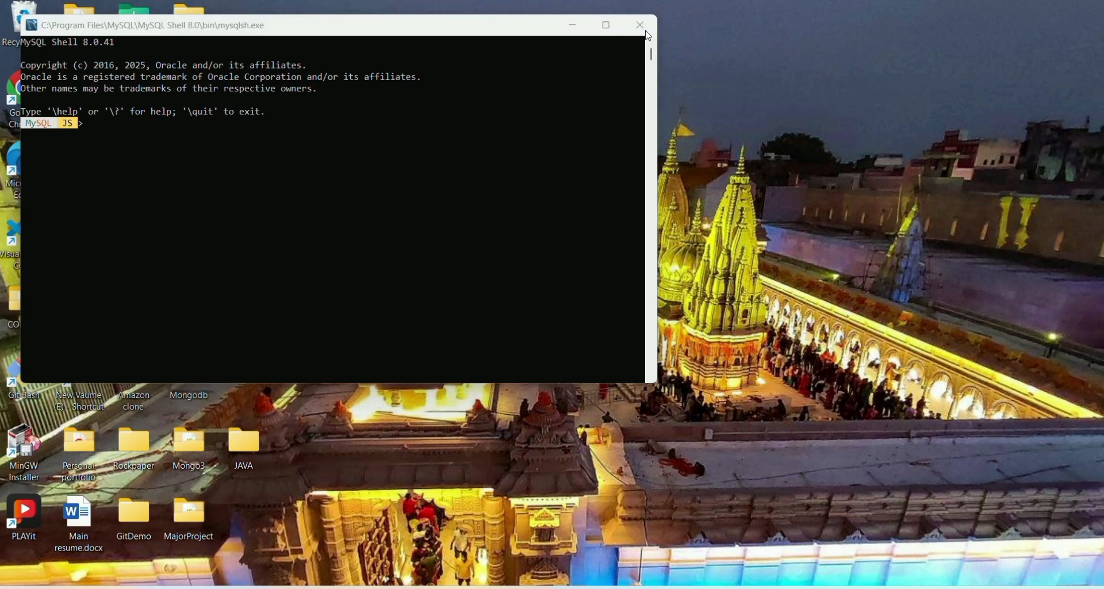
click(118, 135)
text(my)
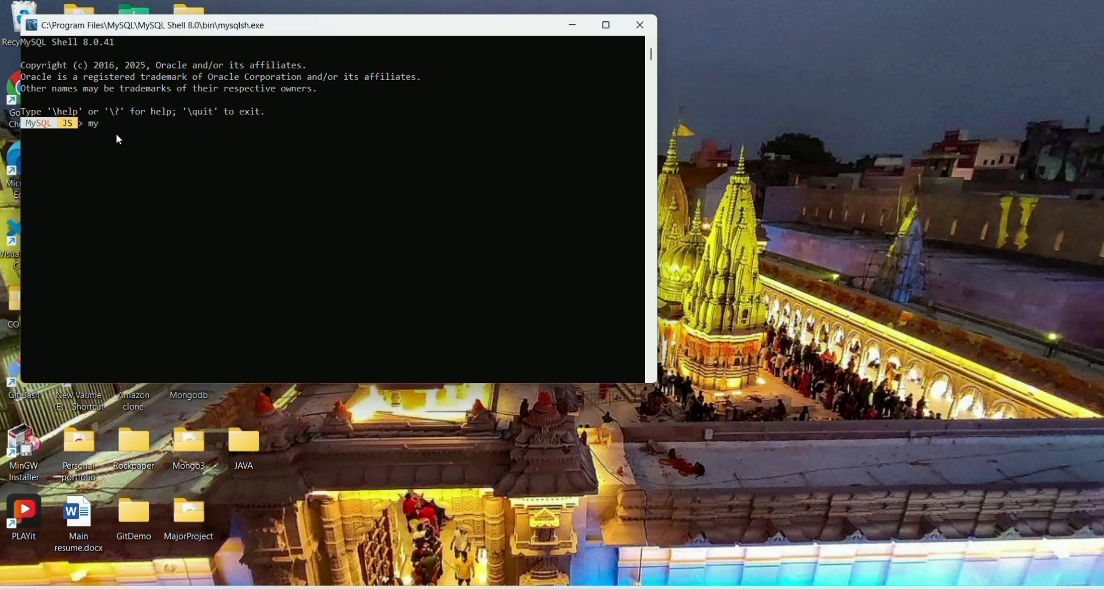
click(639, 25)
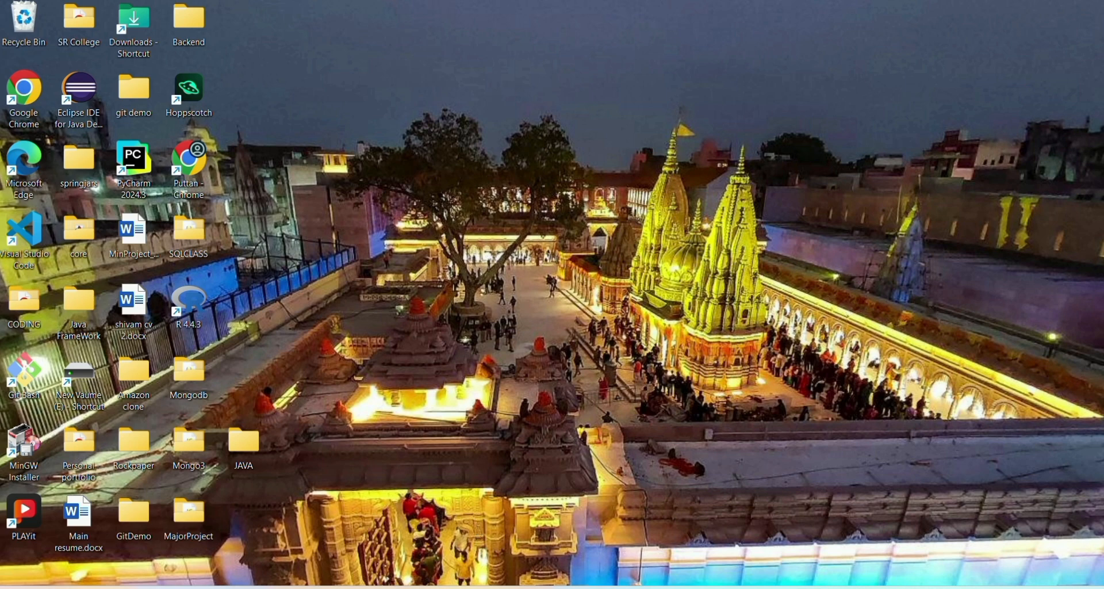
key(super)
Run mysql --version in Command Prompt to confirm Ver 8.0.41, then close it.
click(405, 106)
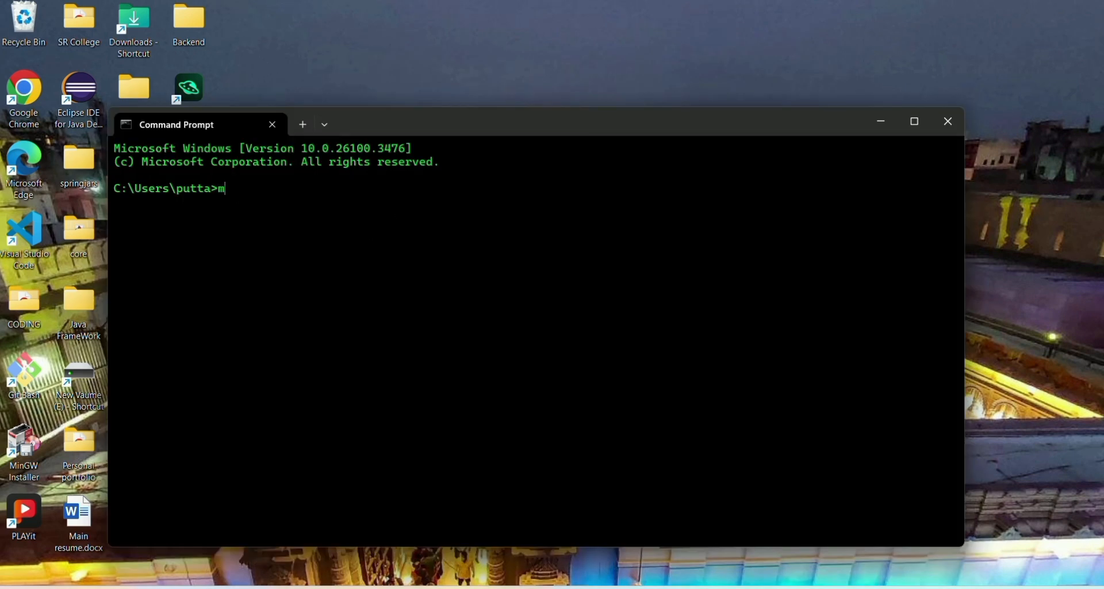
text(mysql --version)
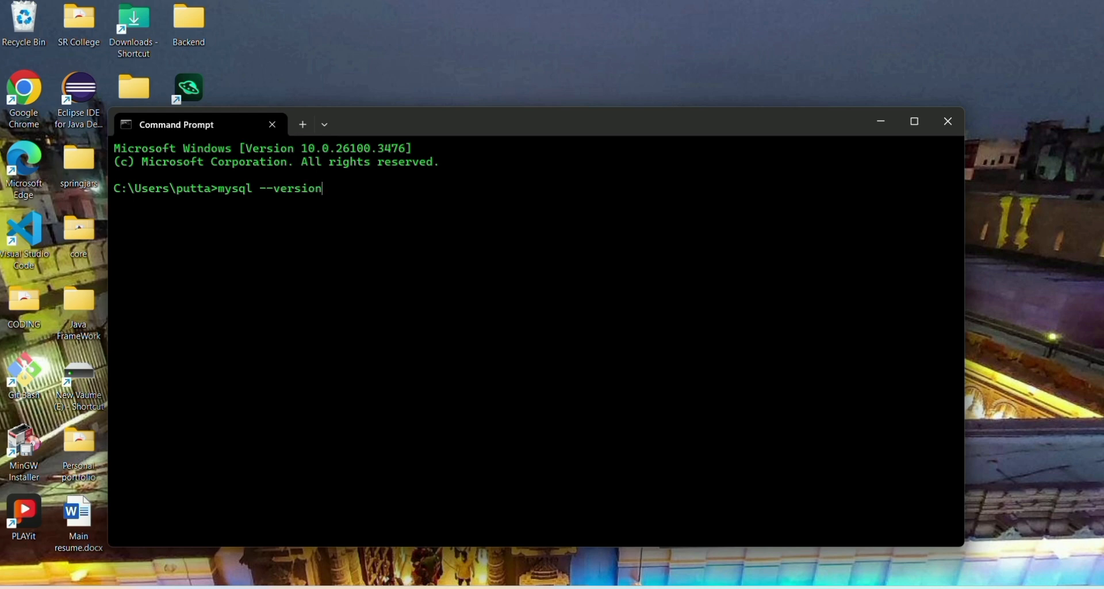
key(Return)
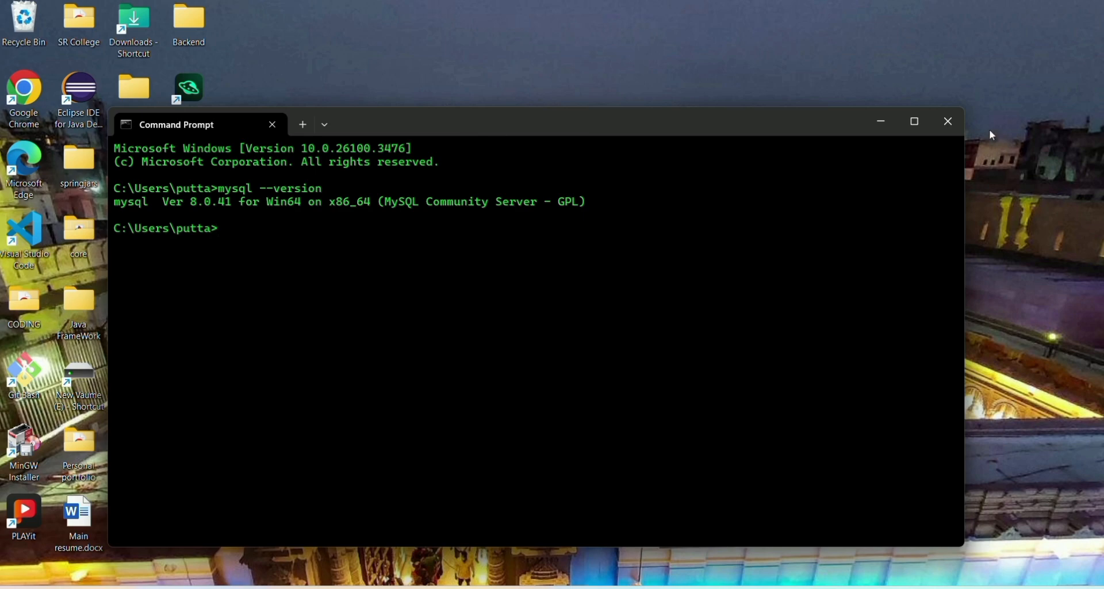
click(948, 121)
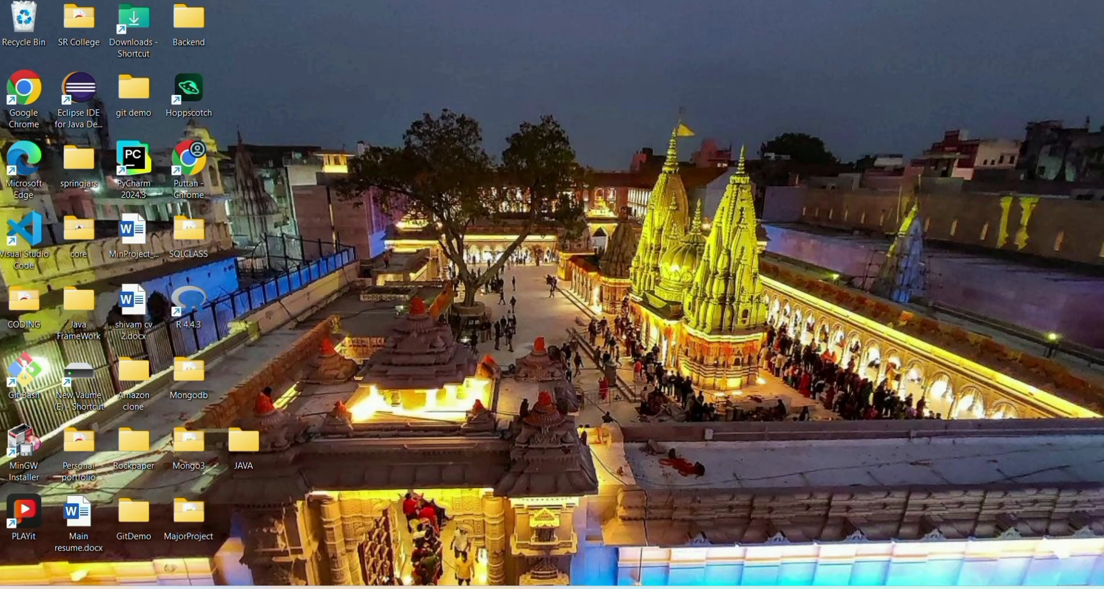
Copy the path C:\Program Files\MySQL\MySQL Server 8.0\bin from File Explorer's address bar.
key(super+e)
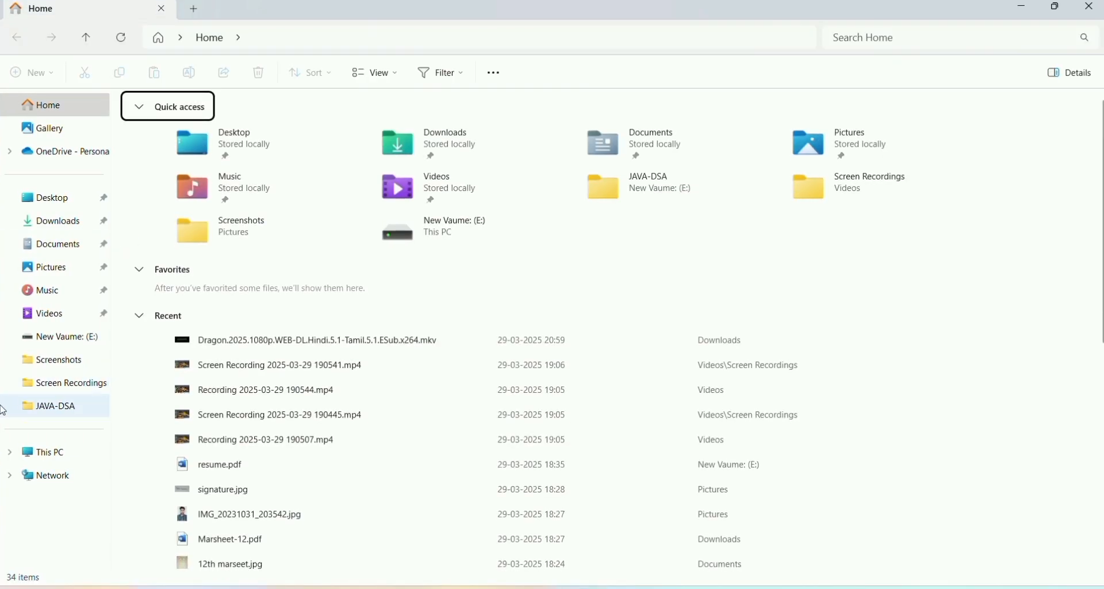
click(58, 459)
double_click(222, 148)
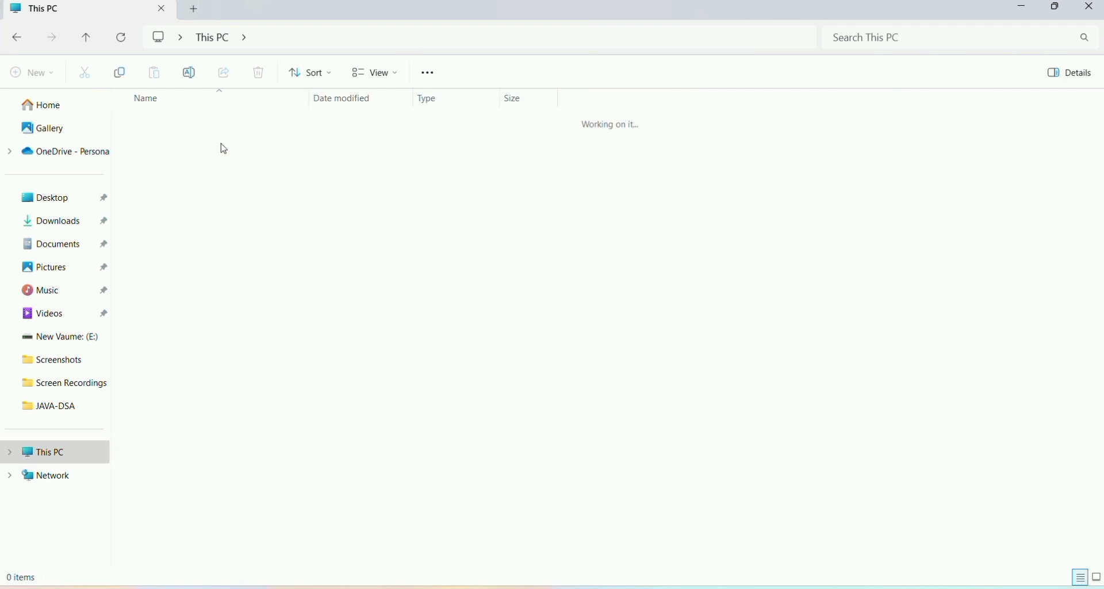
double_click(189, 228)
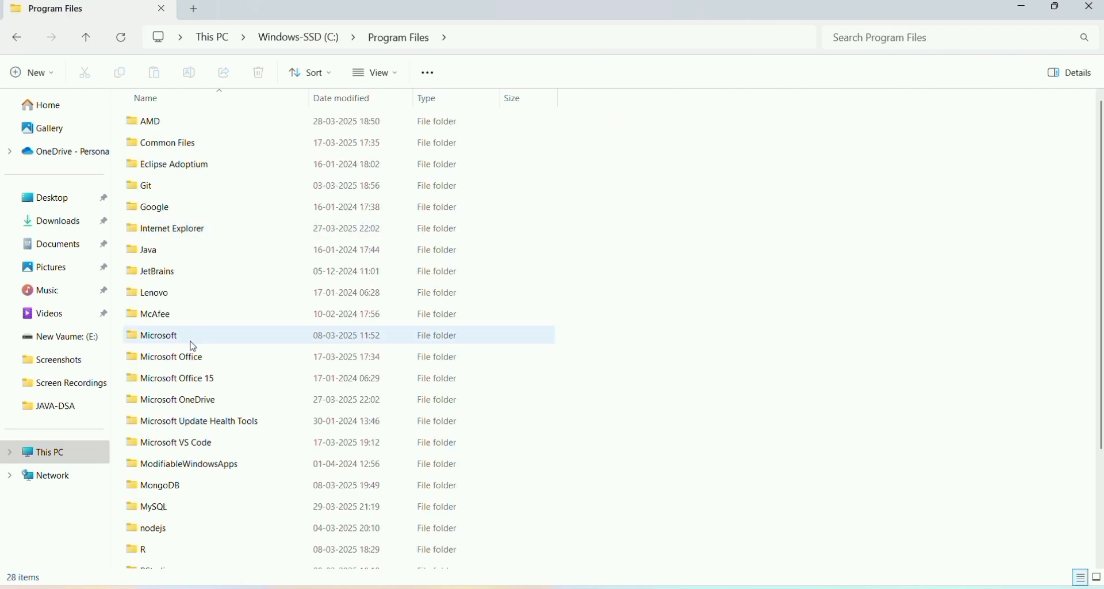
scroll(201, 428, down, 2)
double_click(175, 425)
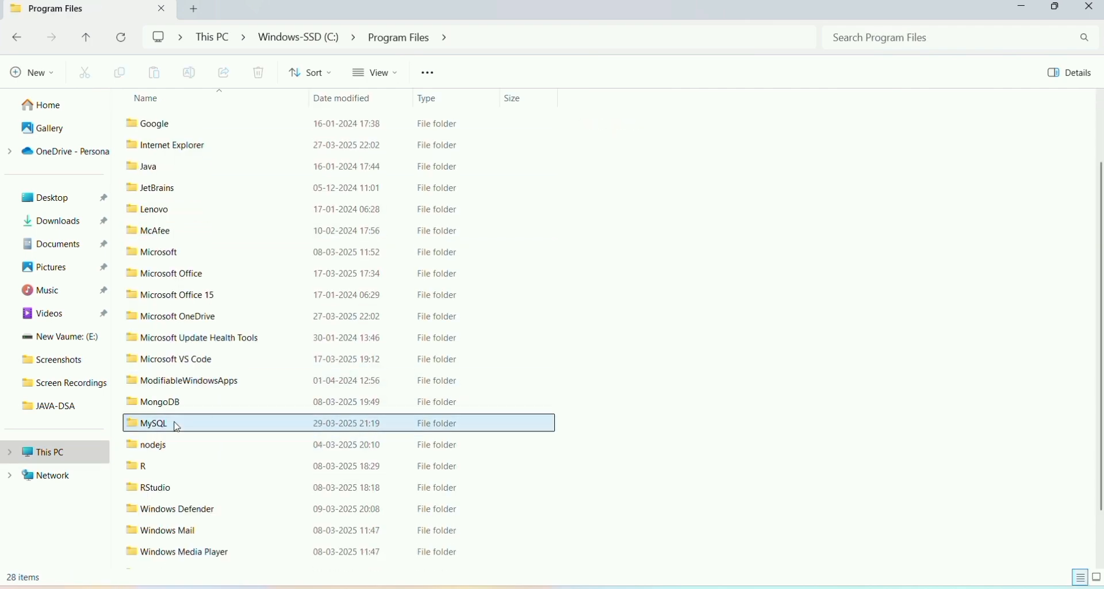
double_click(212, 122)
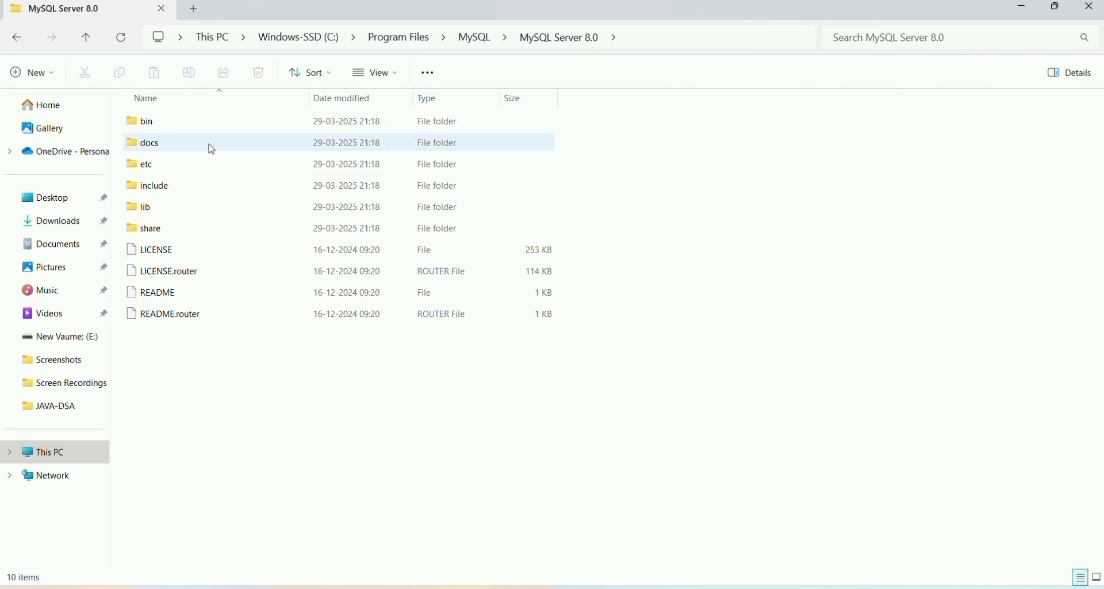
click(211, 123)
double_click(211, 122)
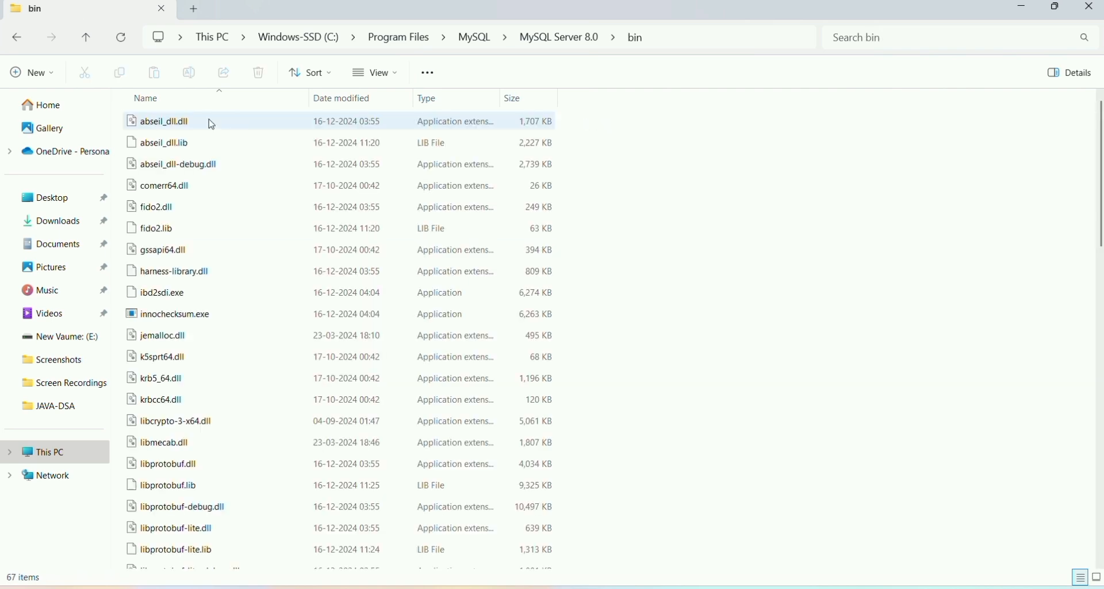
click(698, 36)
key(ctrl+c)
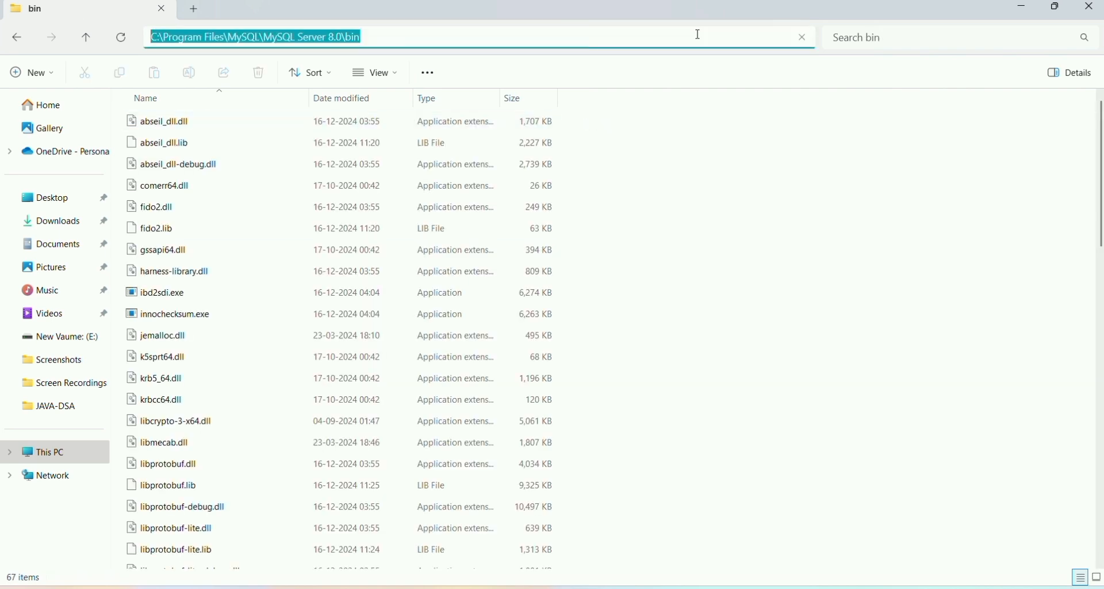
click(1093, 12)
Append C:\Program Files\MySQL\MySQL Server 8.0\bin to the system Path variable and save.
key(super)
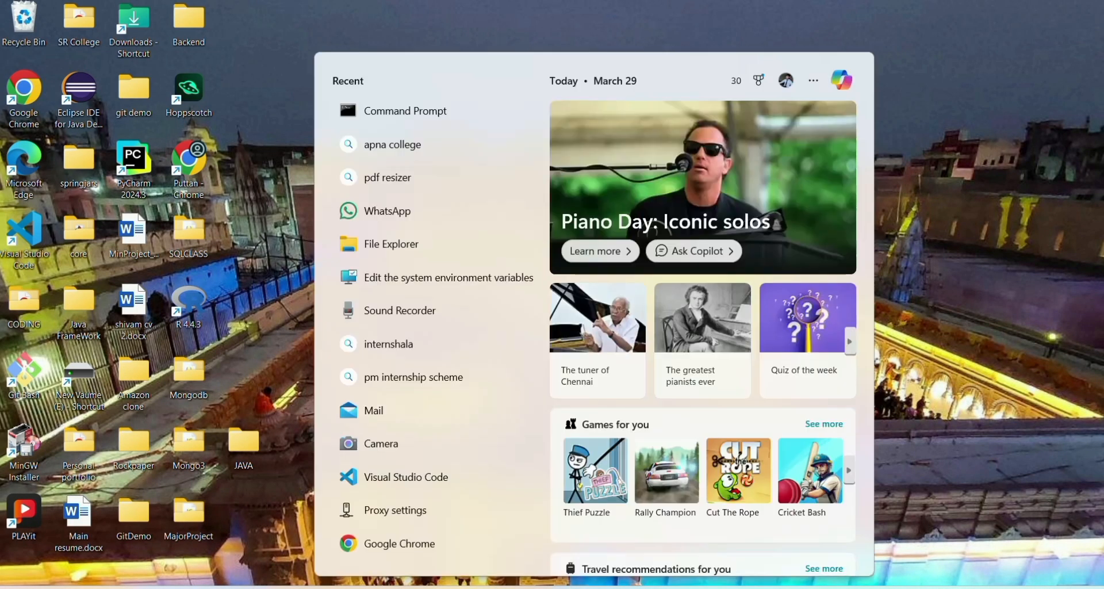
text(envi)
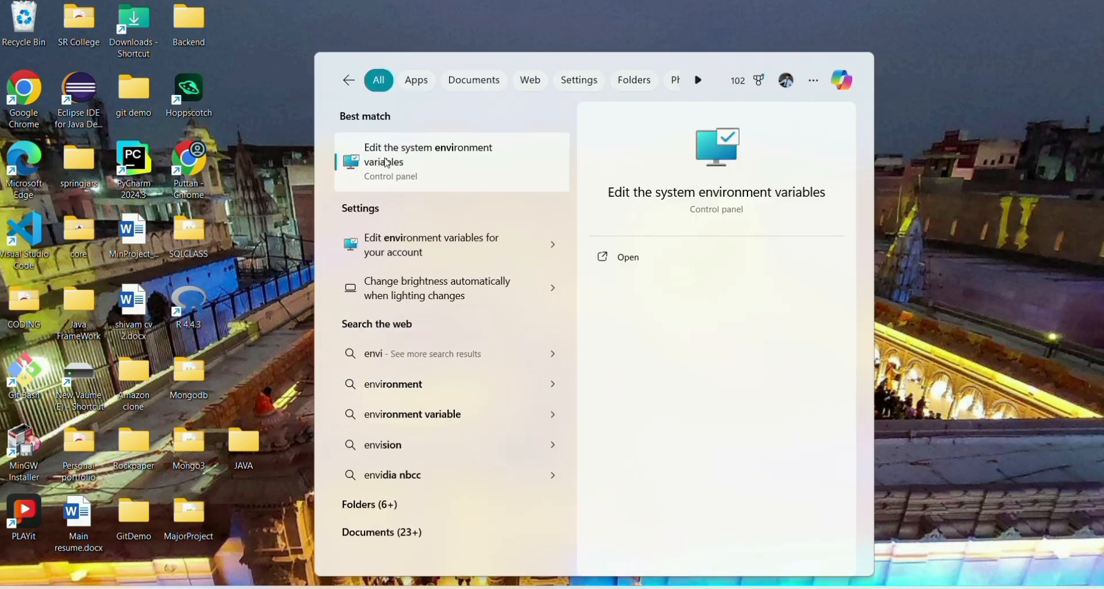
click(388, 164)
click(345, 406)
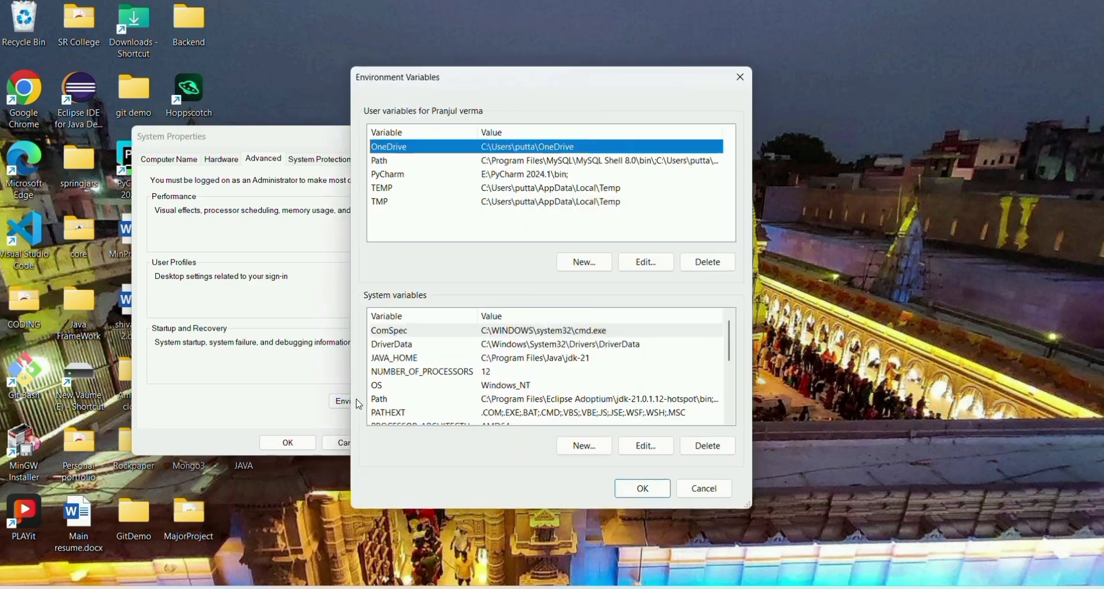
scroll(378, 402, down, 1)
click(424, 357)
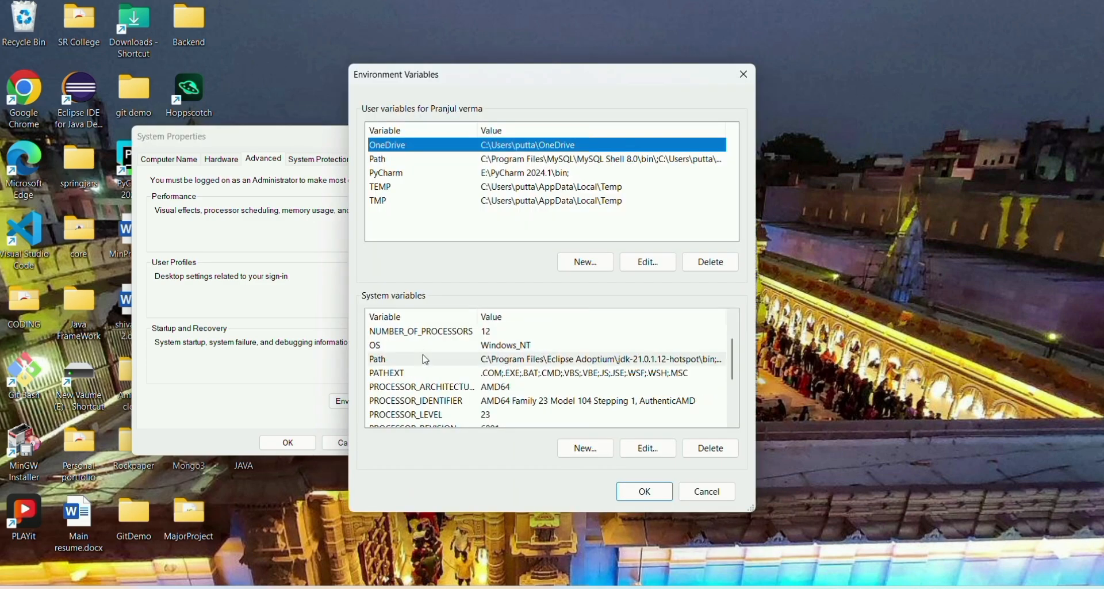
click(644, 449)
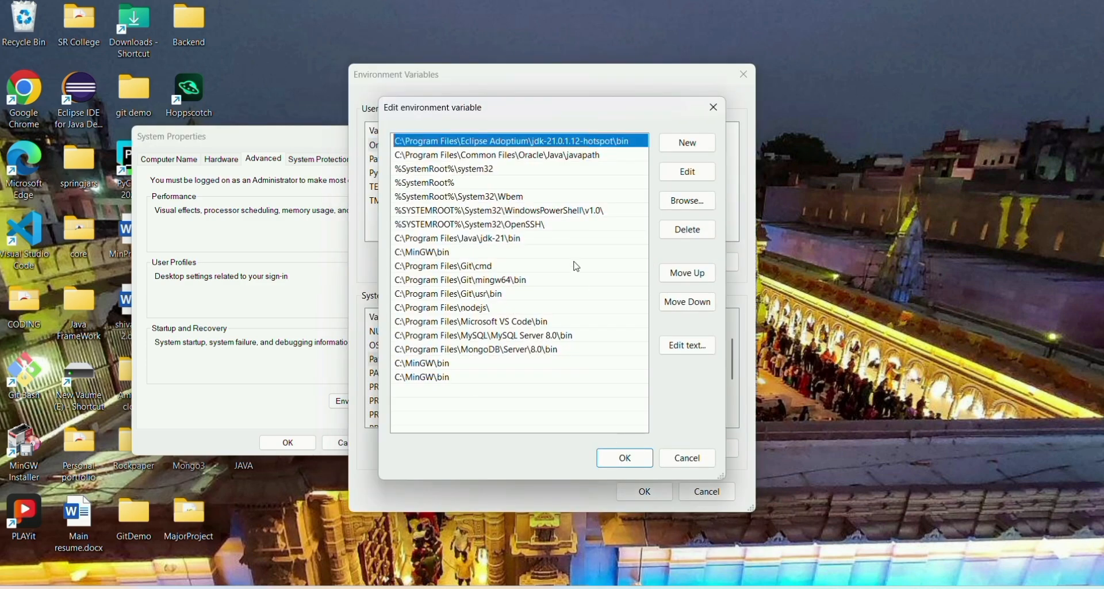
click(689, 142)
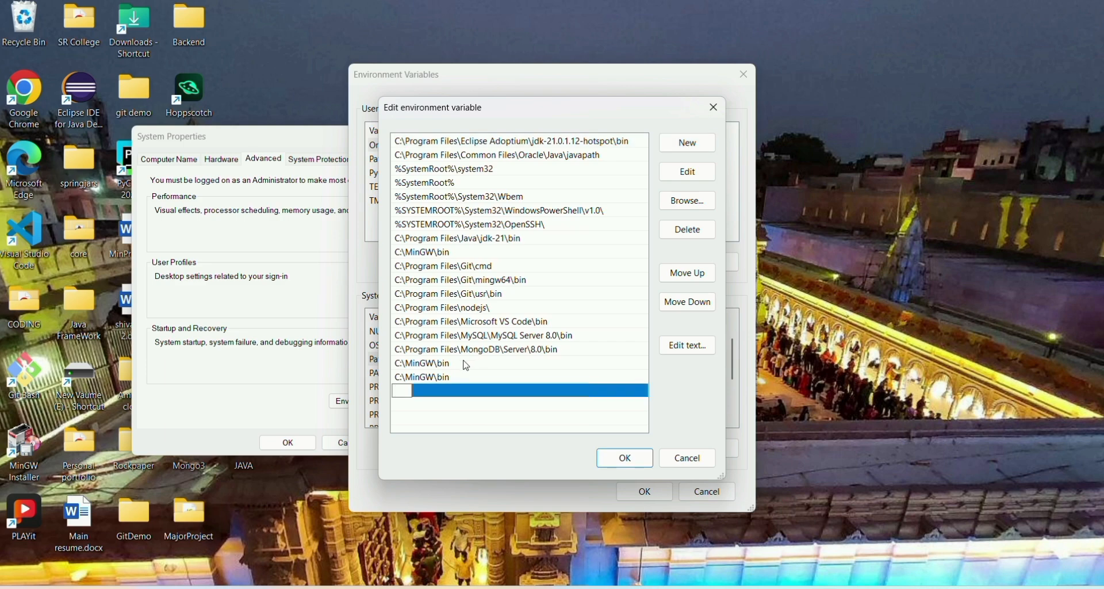
key(ctrl+v)
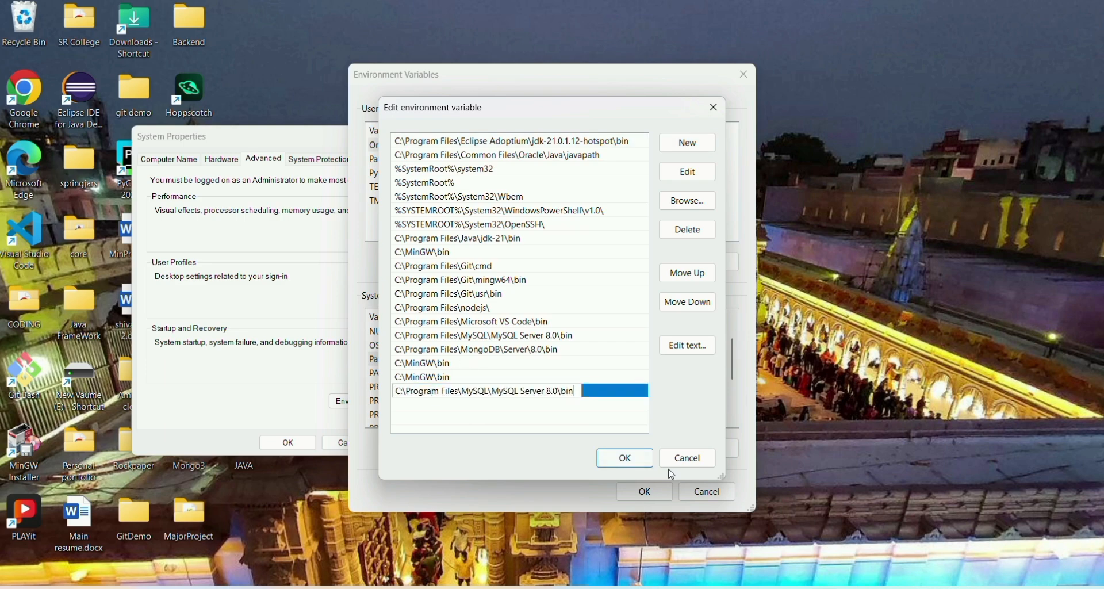
click(629, 463)
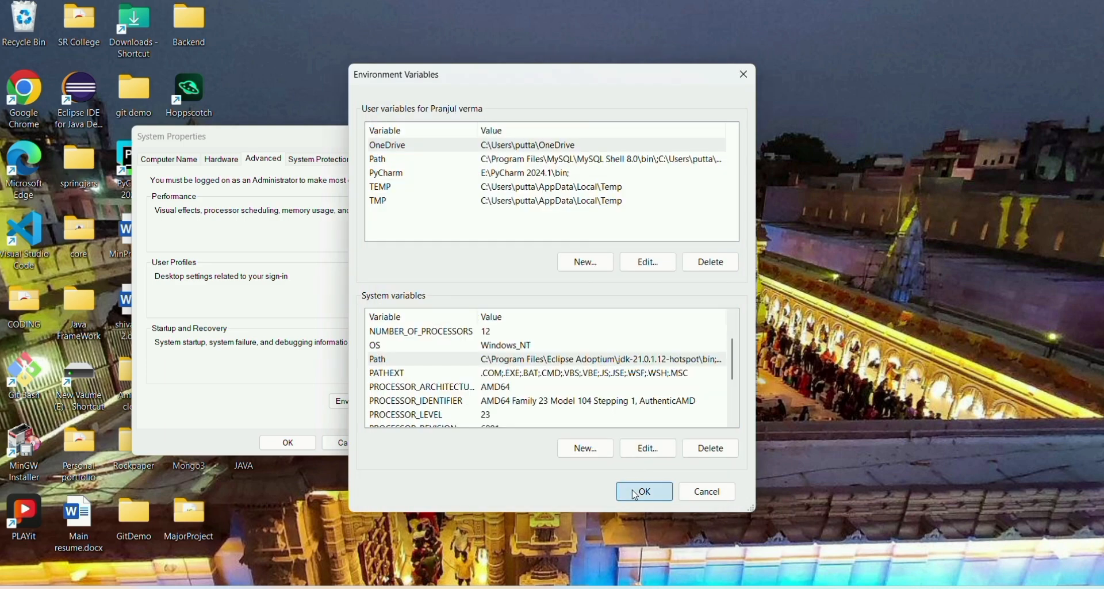
click(638, 491)
click(287, 441)
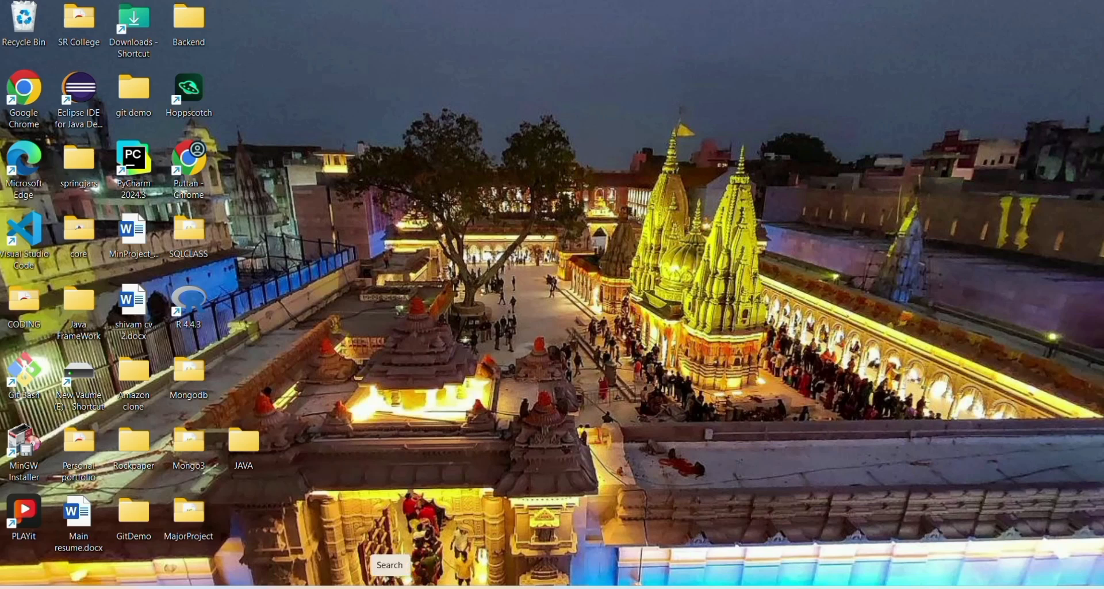
Open a Command Prompt and confirm 'mysql --version' reports MySQL 8.0.41.
key(super+r)
key(Return)
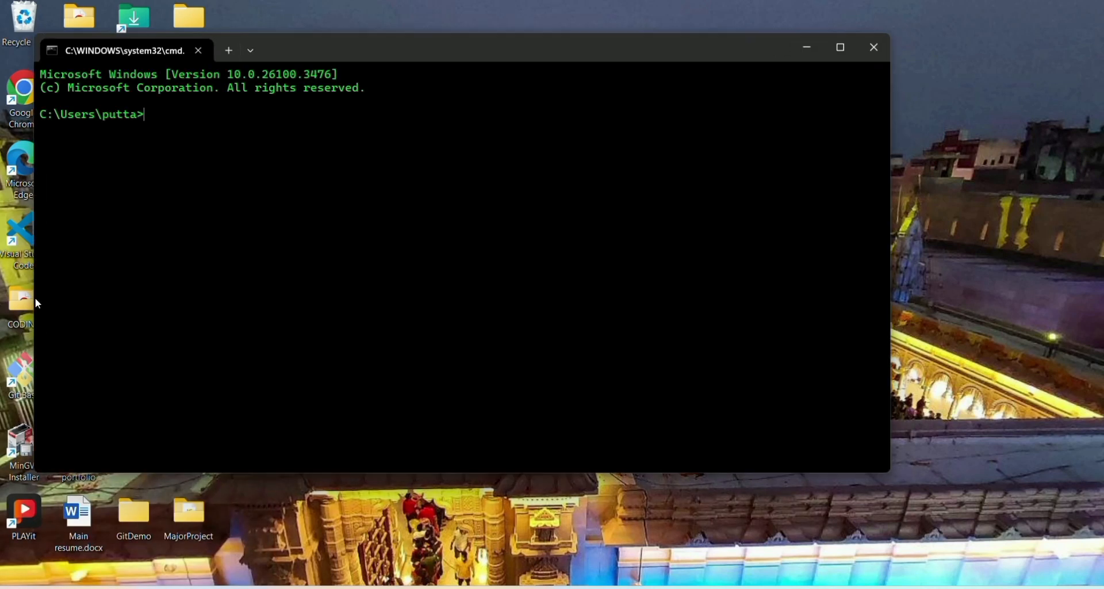
text(mysql --version)
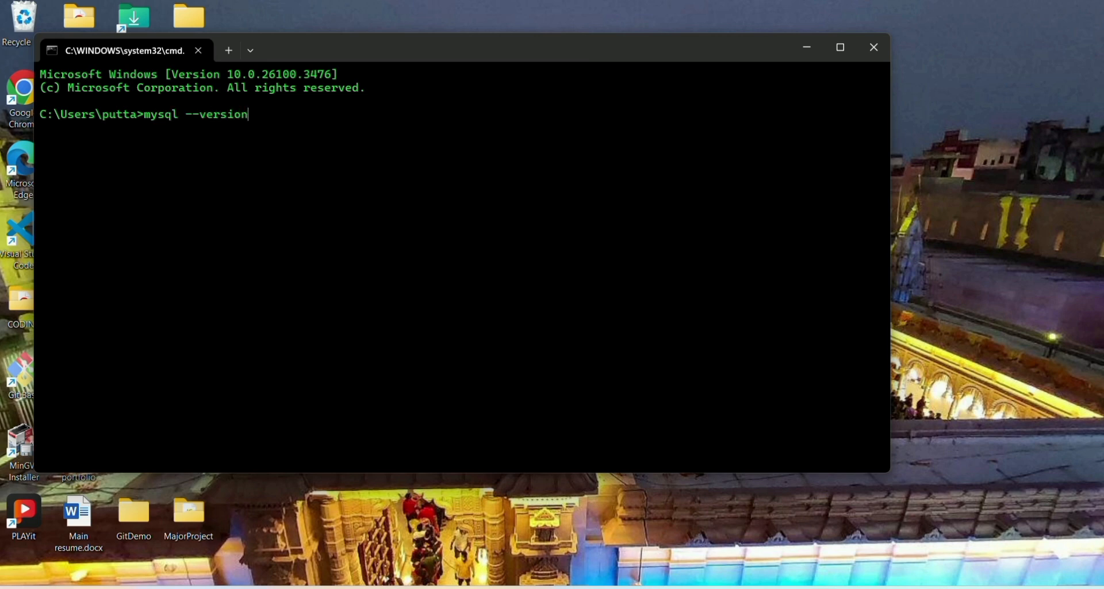
key(Return)
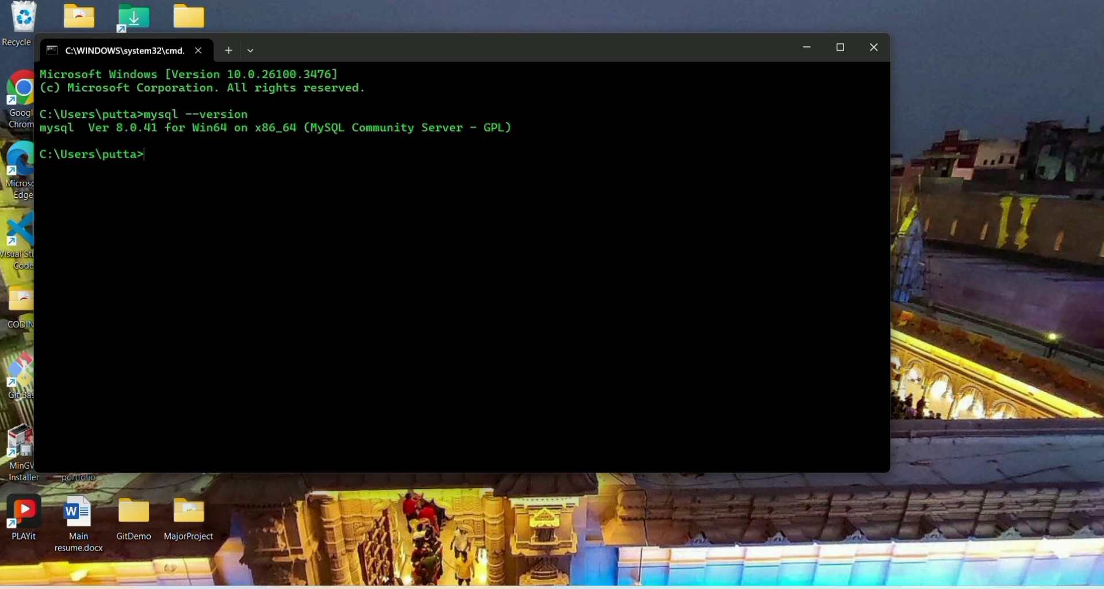
text(my)
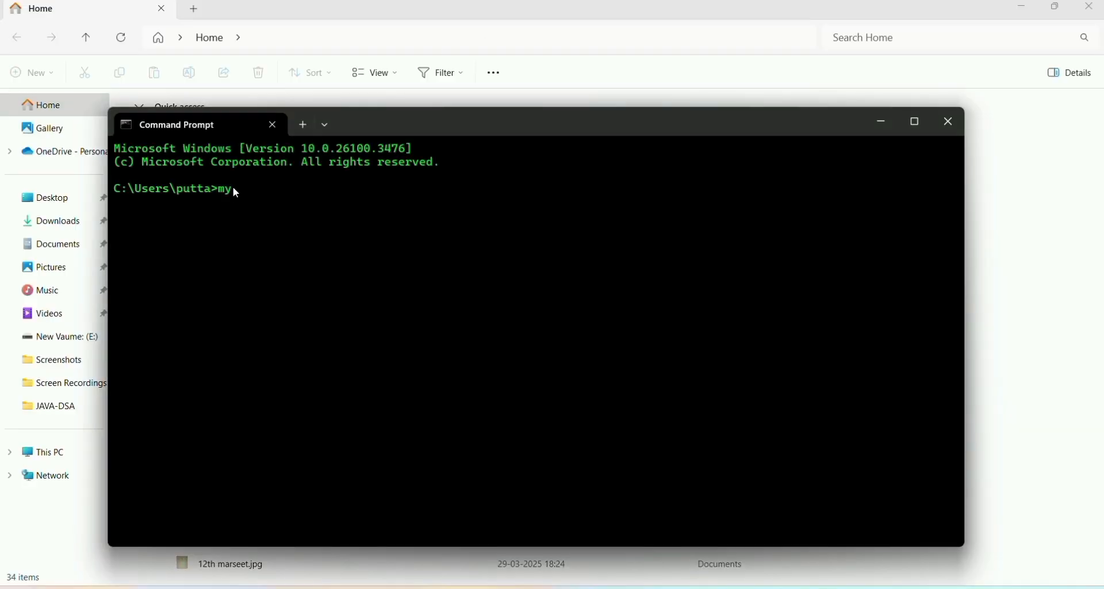
Log in to the MySQL monitor with 'mysql -u root -p' and the root password.
text(sql -u root -p)
key(Return)
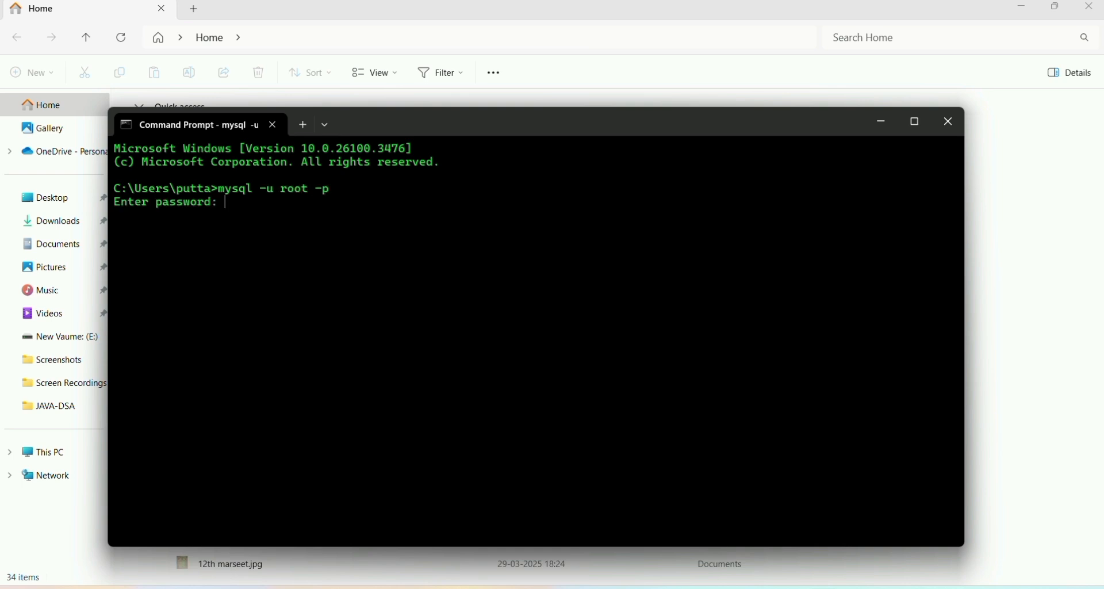
text(***********)
key(Return)
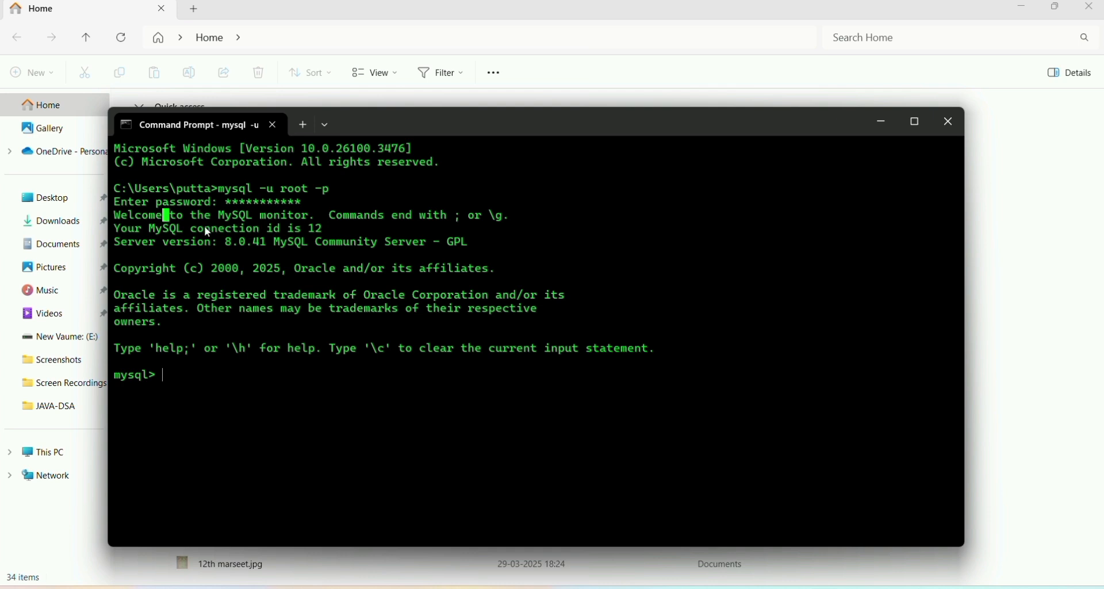
key(shift+Right)
key(shift+Right)
key(shift+Right)
key(shift+Right)
key(shift+Right)
key(shift+Right)
key(shift+Right)
key(shift+Right)
key(shift+Right)
key(shift+Right)
key(shift+Right)
key(shift+Right)
key(shift+Right)
key(shift+Right)
key(shift+Right)
key(shift+Right)
key(shift+Right)
key(shift+Right)
key(shift+Right)
key(shift+Right)
key(shift+Right)
key(shift+Right)
key(shift+Right)
key(shift+Right)
key(shift+Right)
key(shift+Right)
key(shift+Right)
key(shift+Right)
key(shift+Right)
key(shift+Right)
key(shift+Right)
key(shift+Right)
key(shift+Right)
key(shift+Right)
key(shift+Right)
key(shift+Right)
key(shift+Right)
key(shift+Right)
key(shift+Right)
key(shift+Right)
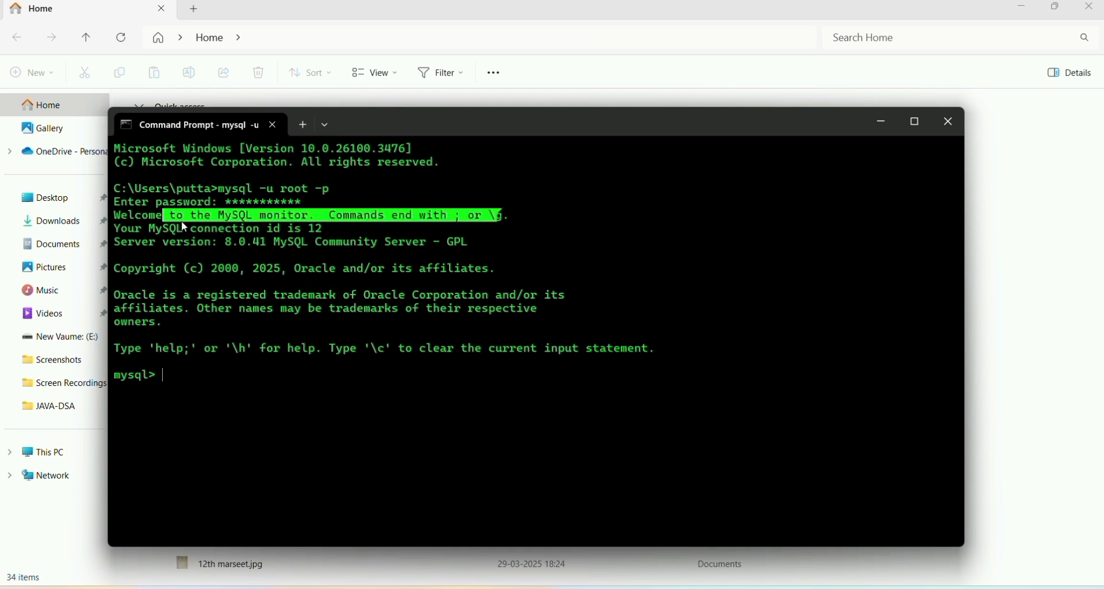
click(174, 379)
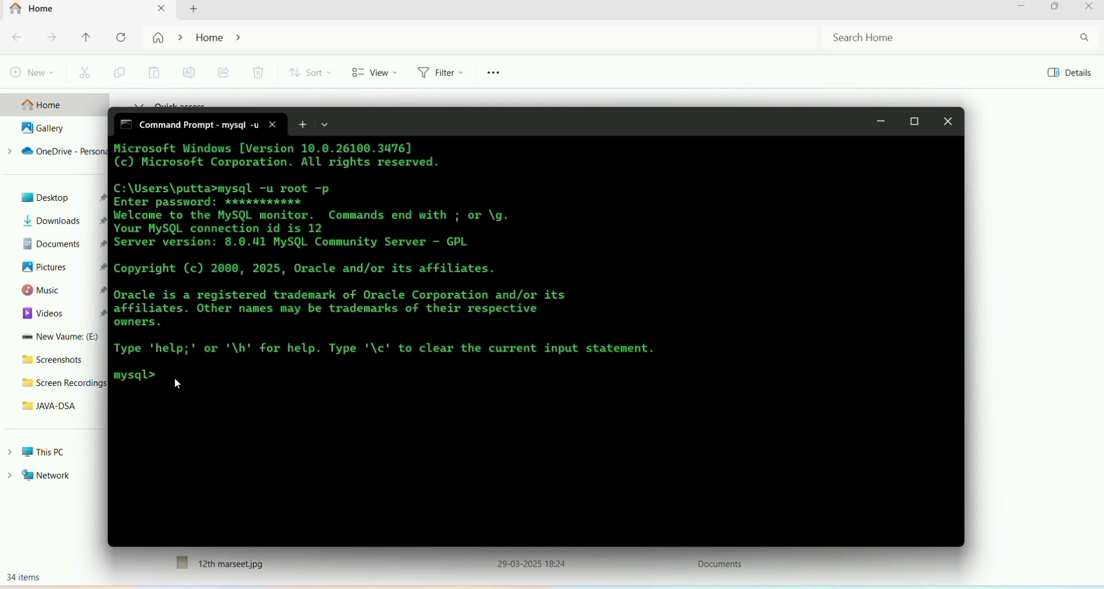
Run 'show databases;' after fixing the misspelled attempts, listing five databases including pranjuldb.
text(show databses;)
key(Return)
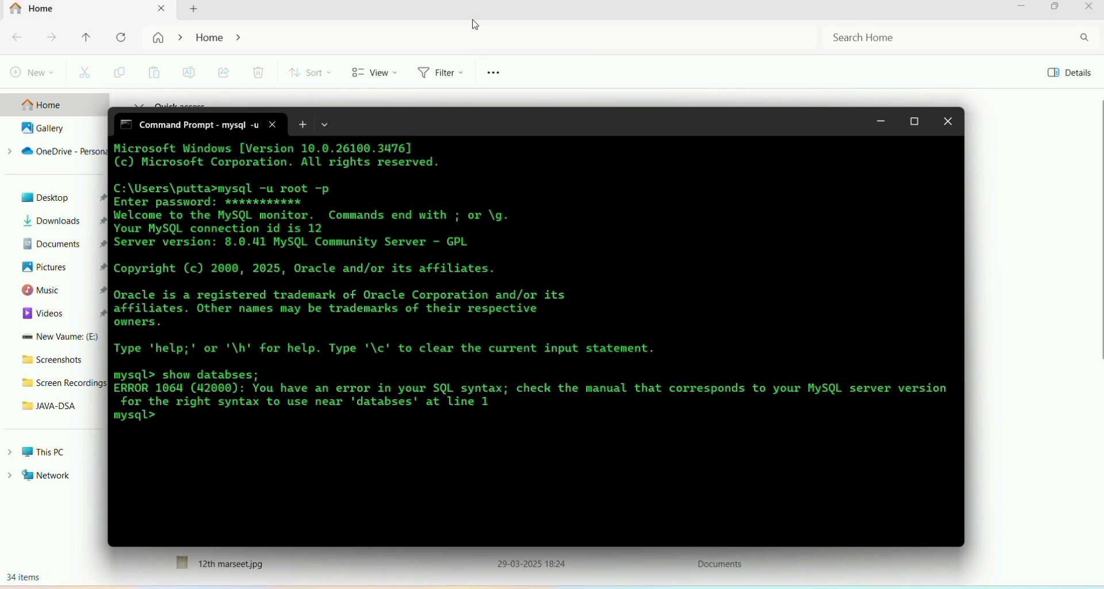
key(Up)
key(Return)
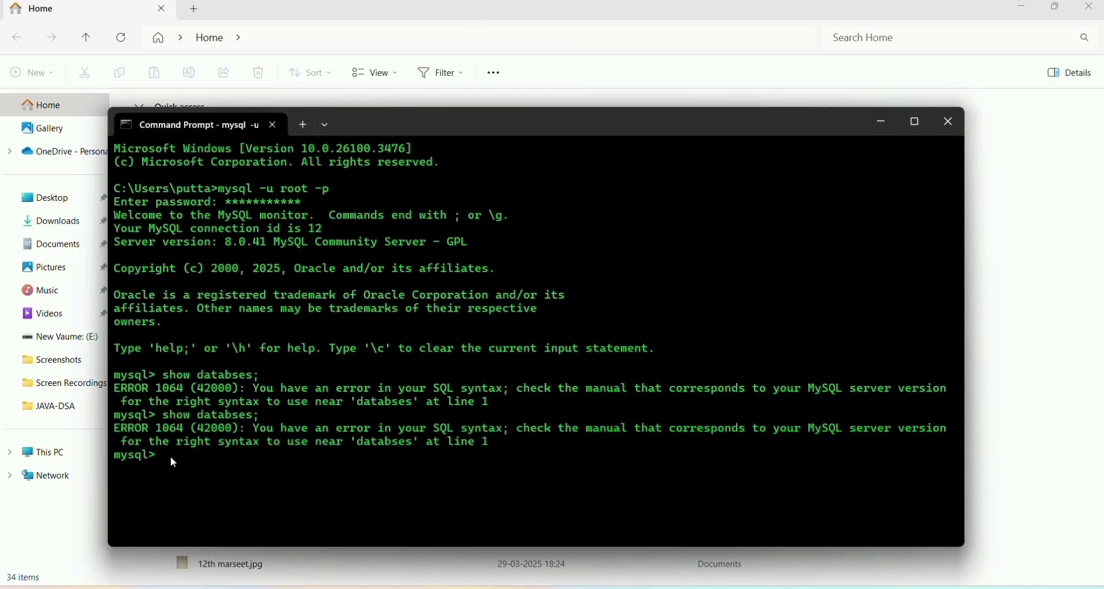
text(show databases;)
key(Return)
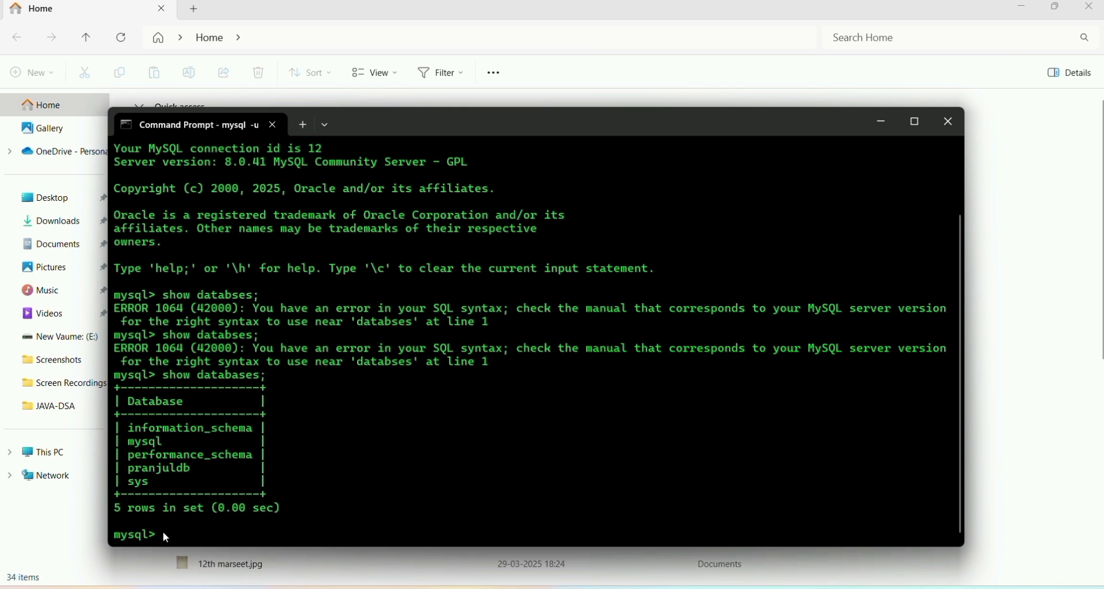
Create the database pk and run 'show databases;' to see it among six databases.
text(create databs)
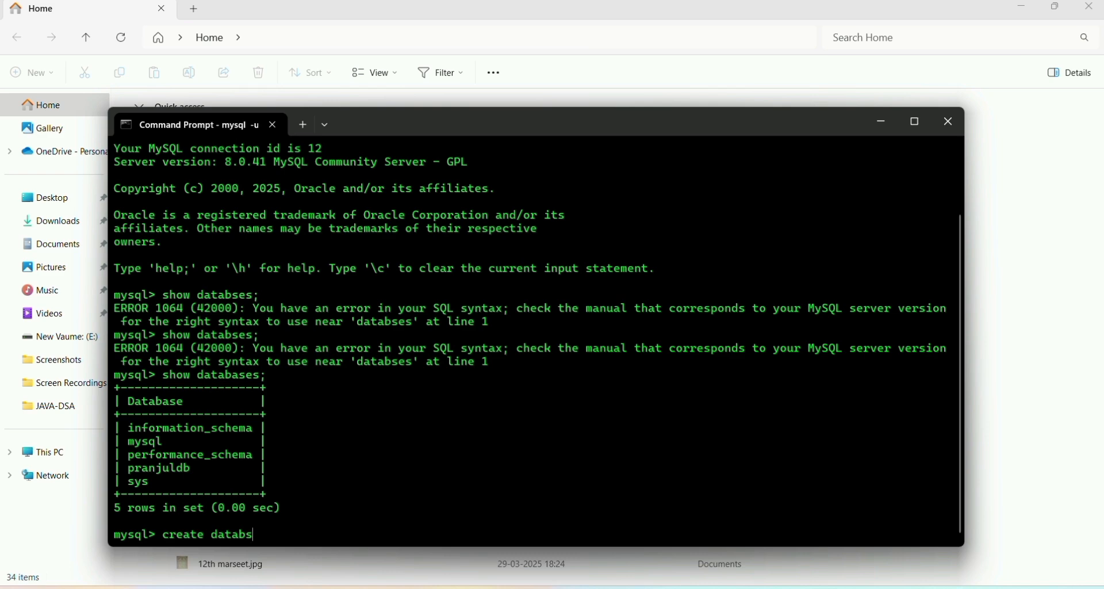
key(BackSpace)
text(ase pk;)
key(Return)
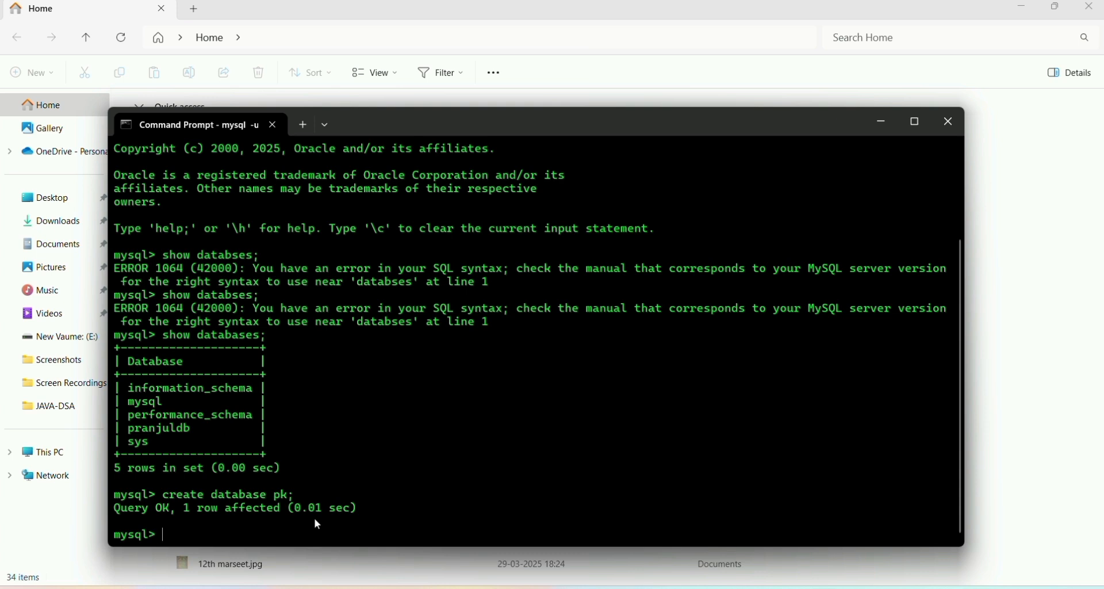
text(show databases;)
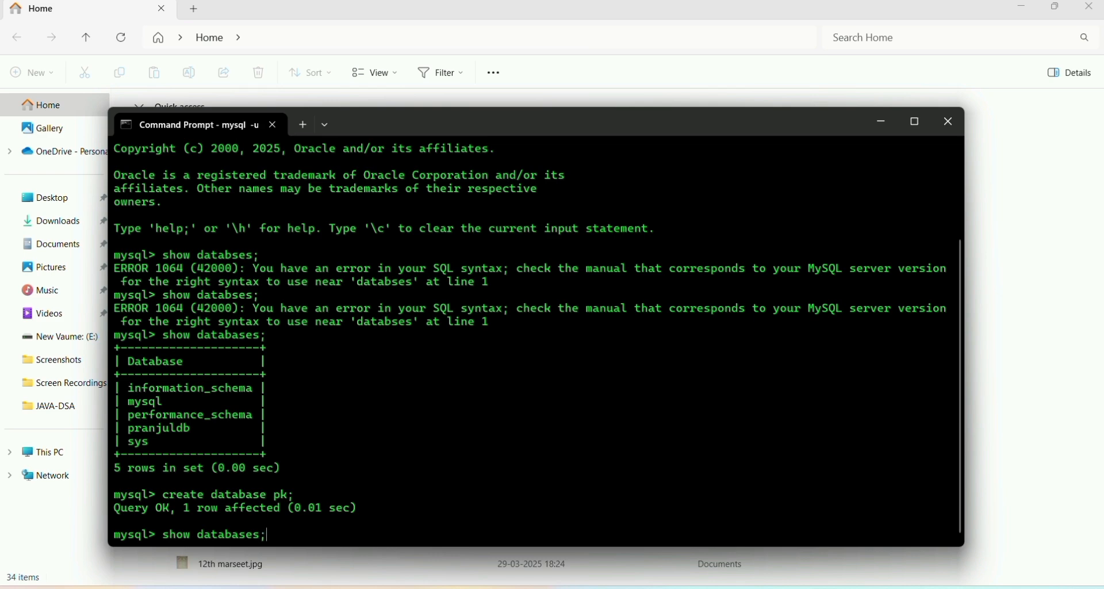
key(Return)
Highlight the pk row in the list, then minimize Command Prompt and close File Explorer.
triple_click(136, 457)
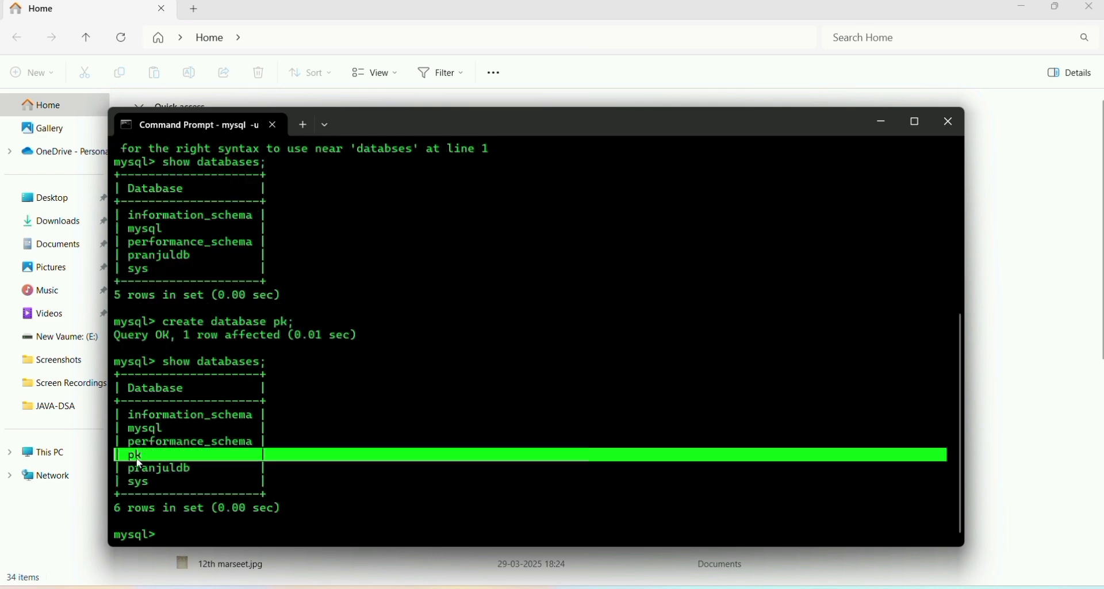
click(438, 390)
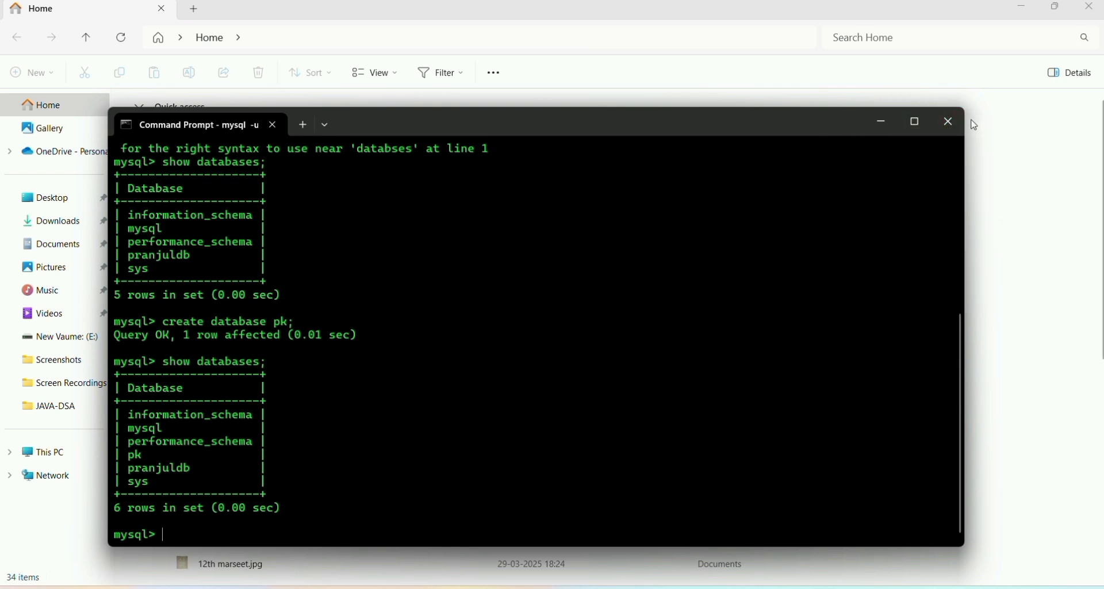
click(880, 124)
click(1089, 7)
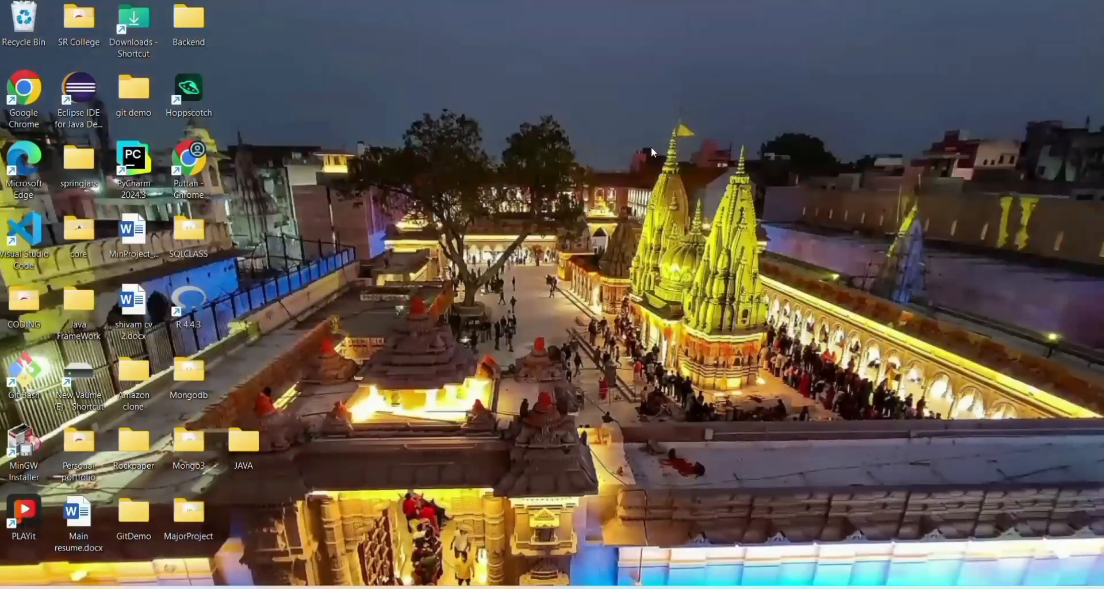